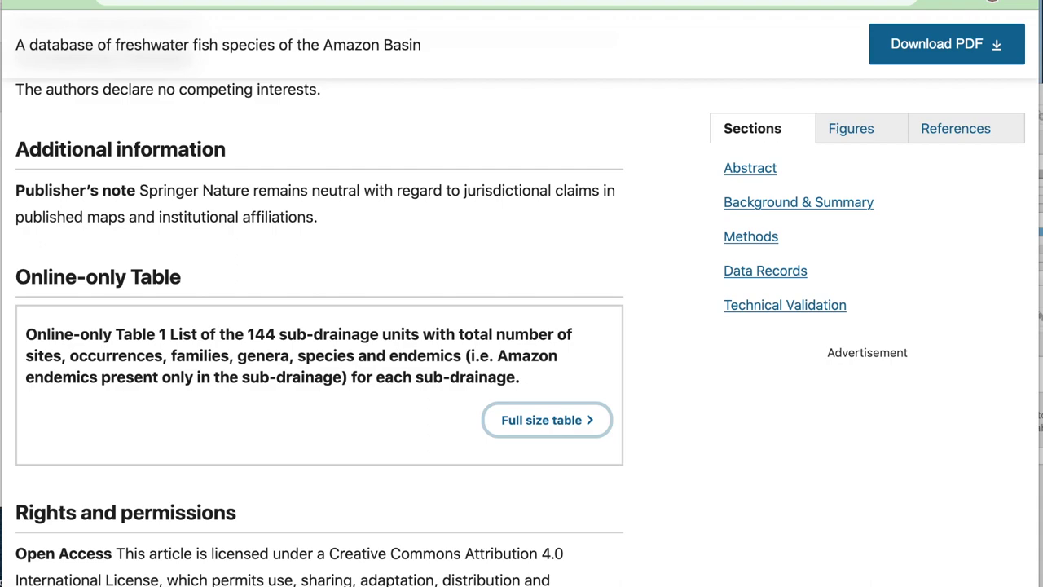
Switch from the Scientific Data article over to the fish database spreadsheet in Numbers.
key(super+Tab)
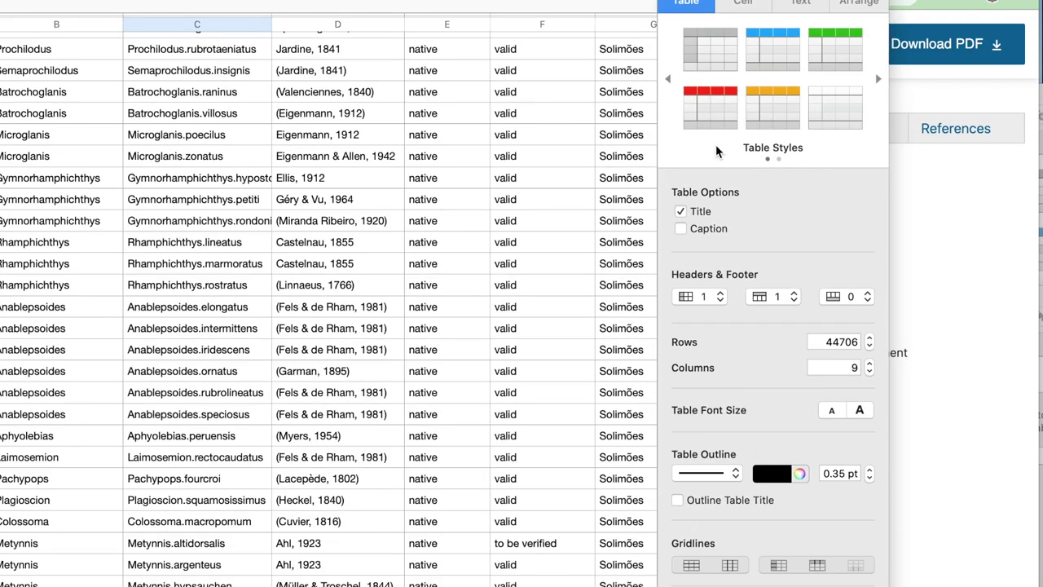
Select a cell in the GeneralDistribution table and scan across its family, genus and species columns.
click(578, 54)
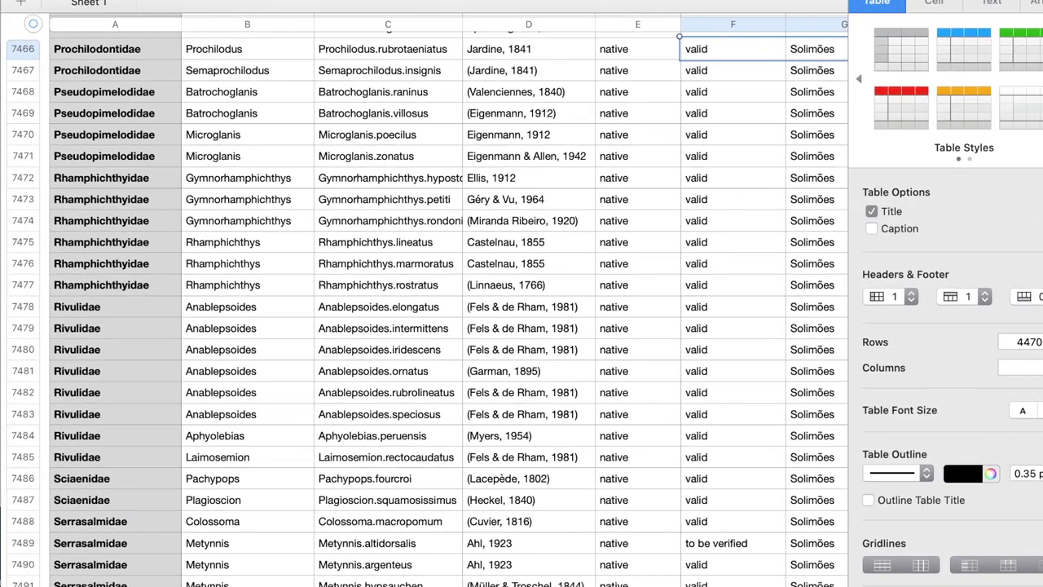
scroll(590, 196, right, 2)
scroll(587, 189, up, 5)
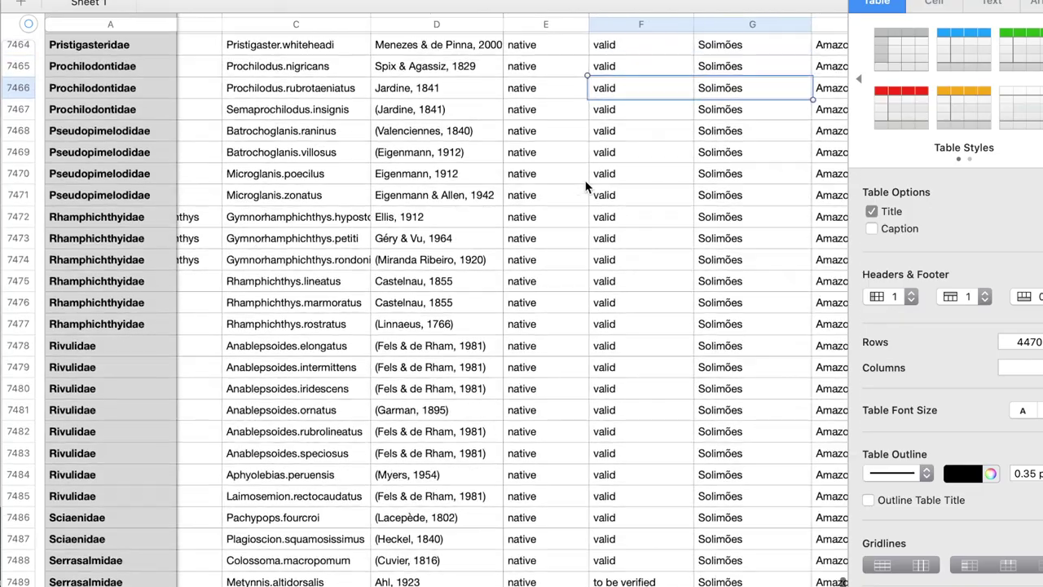
scroll(586, 186, left, 2)
scroll(585, 186, up, 15)
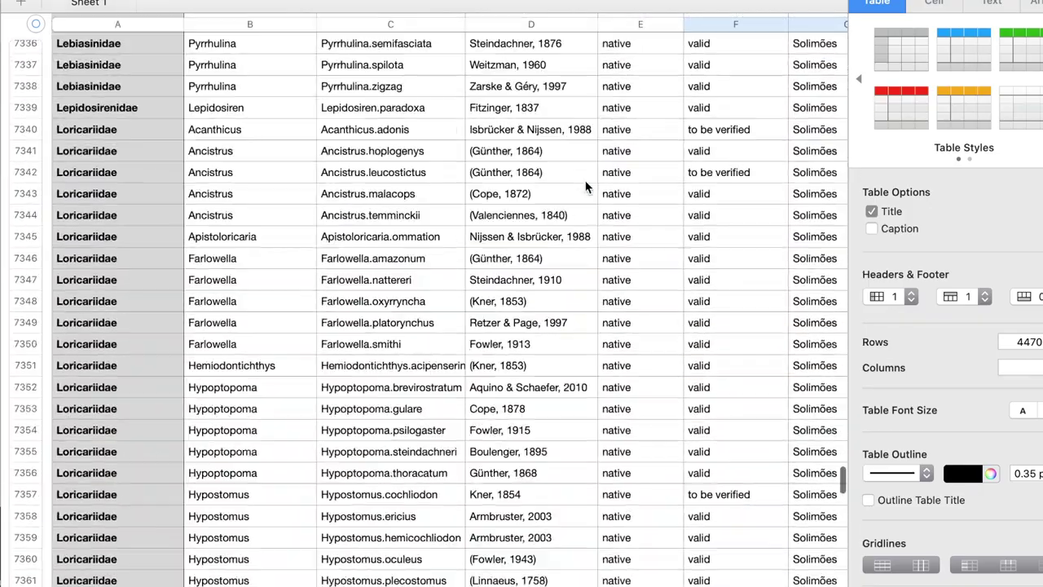
scroll(585, 186, up, 20)
scroll(585, 186, right, 3)
scroll(585, 185, down, 2)
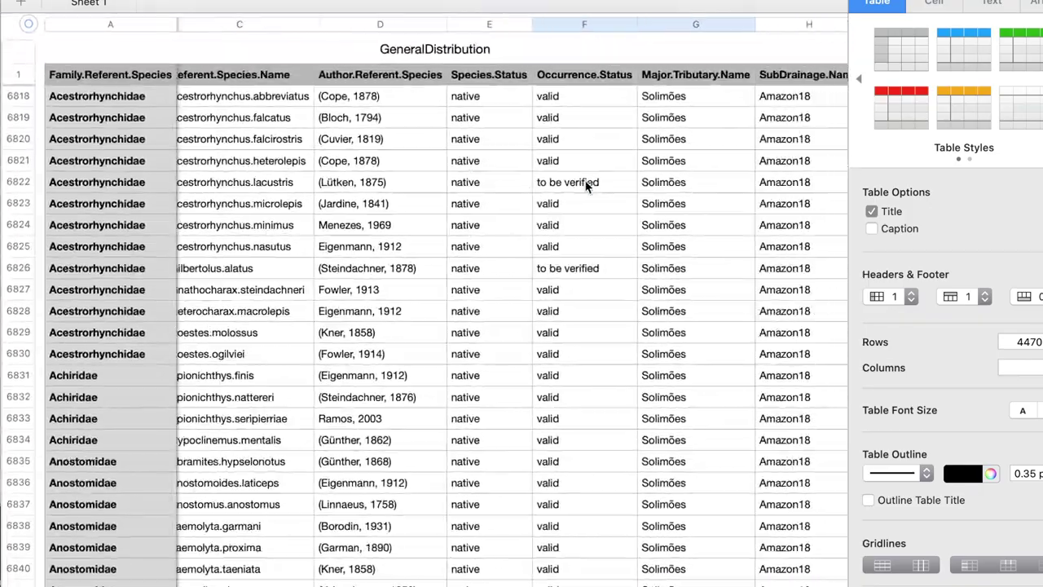
scroll(585, 188, right, 1)
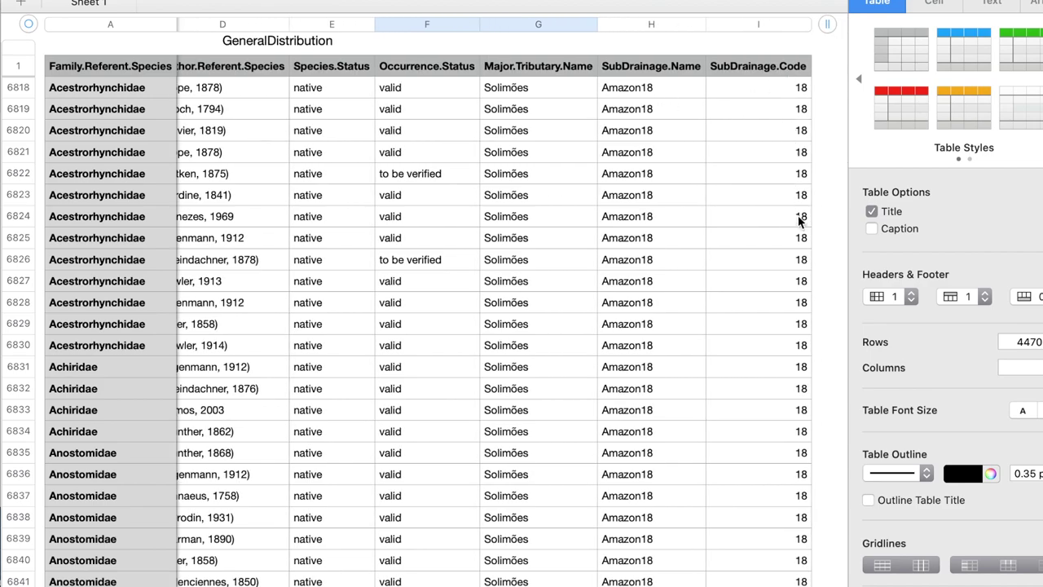
scroll(770, 152, left, 5)
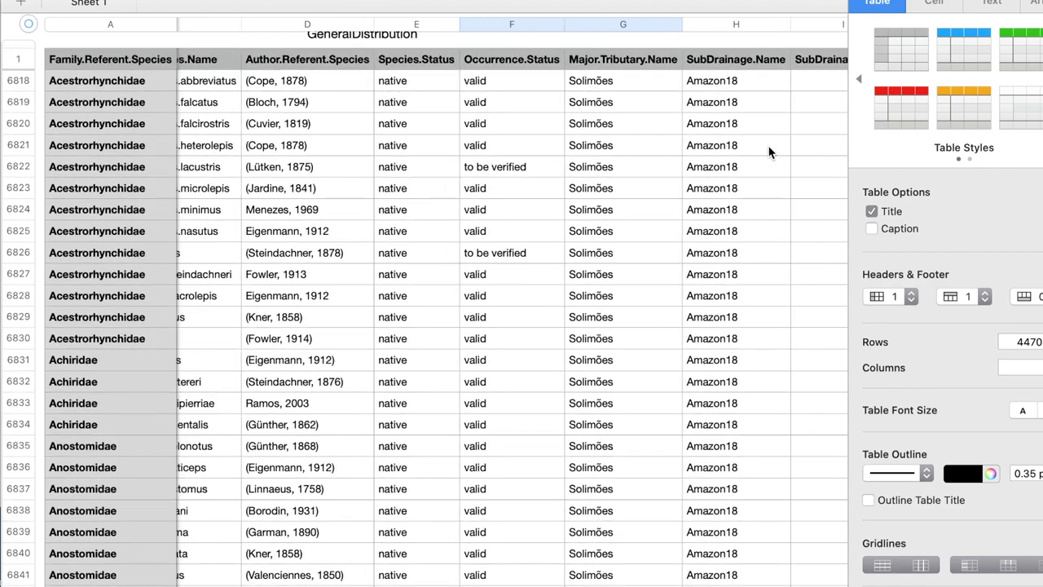
scroll(769, 152, left, 6)
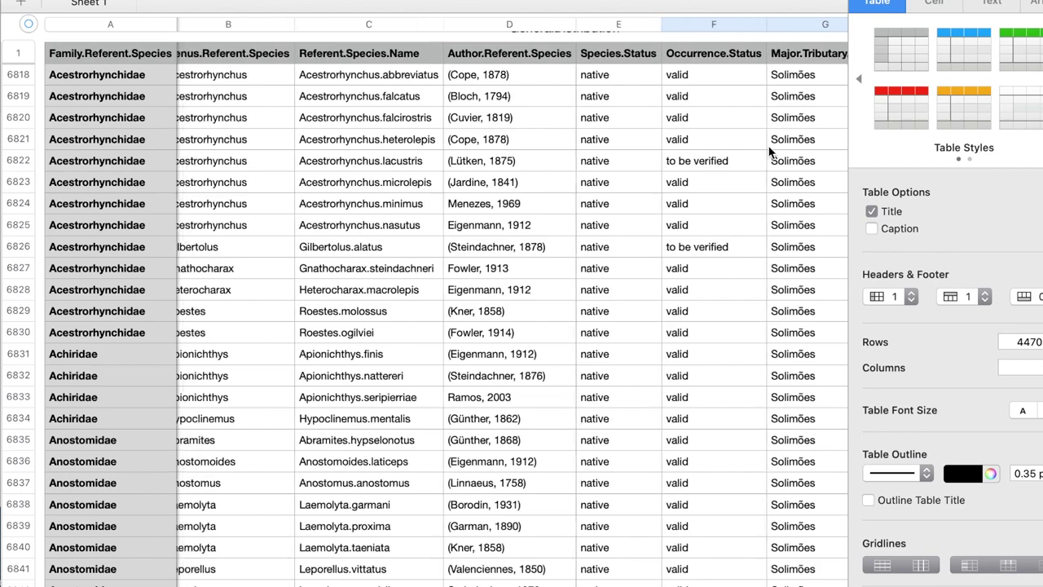
Scroll down through the Amazon species rows, then back up toward the header row.
scroll(252, 359, down, 2)
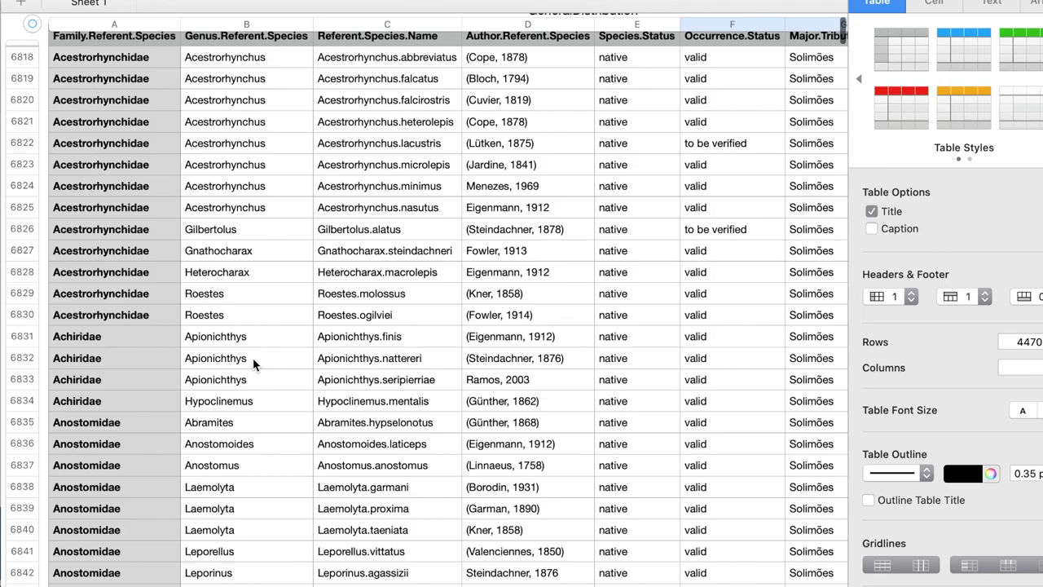
scroll(253, 359, down, 10)
scroll(253, 359, down, 20)
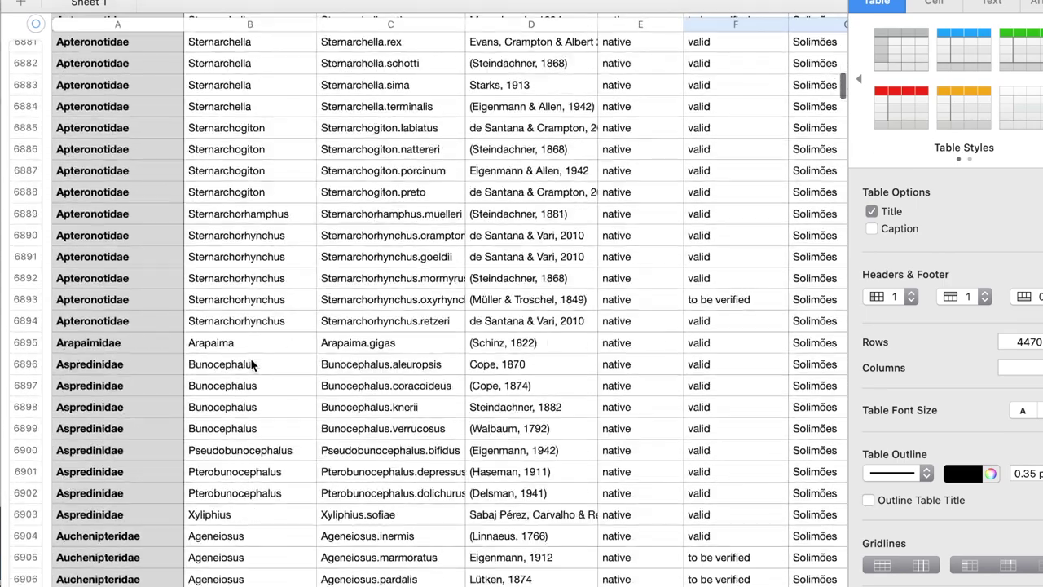
scroll(252, 364, down, 2)
scroll(253, 364, down, 20)
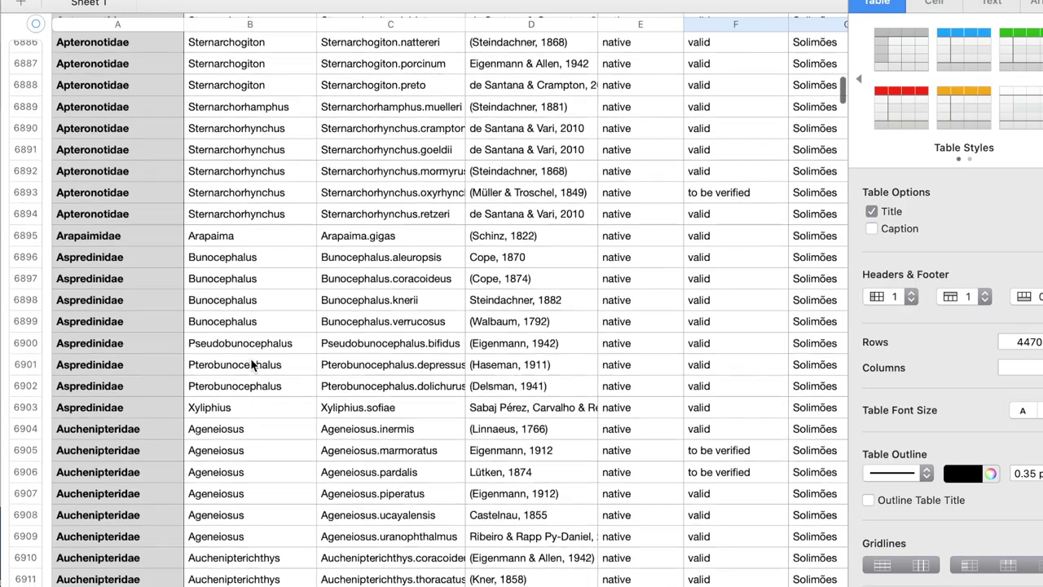
scroll(253, 364, down, 16)
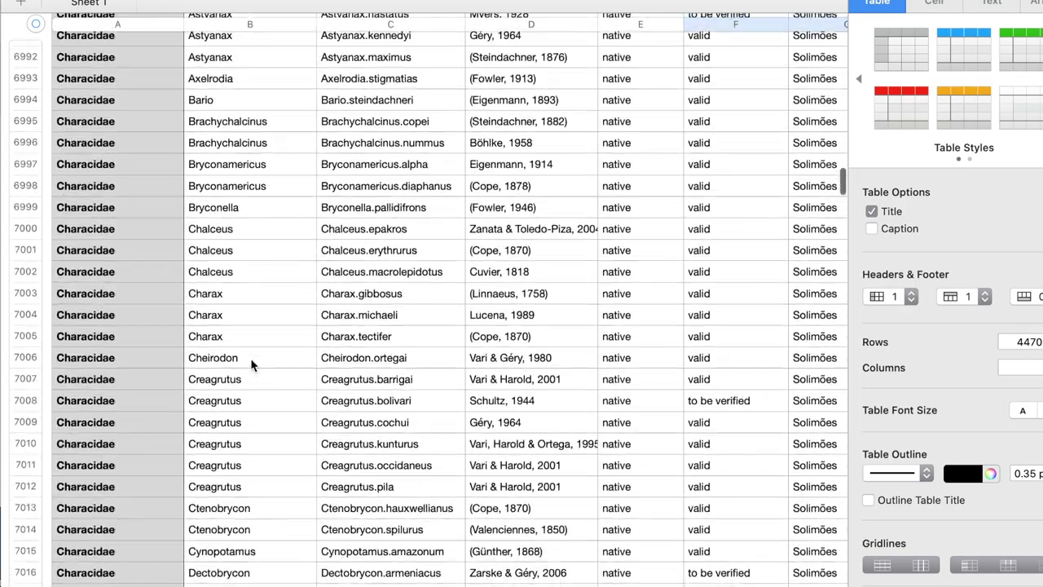
scroll(253, 365, down, 20)
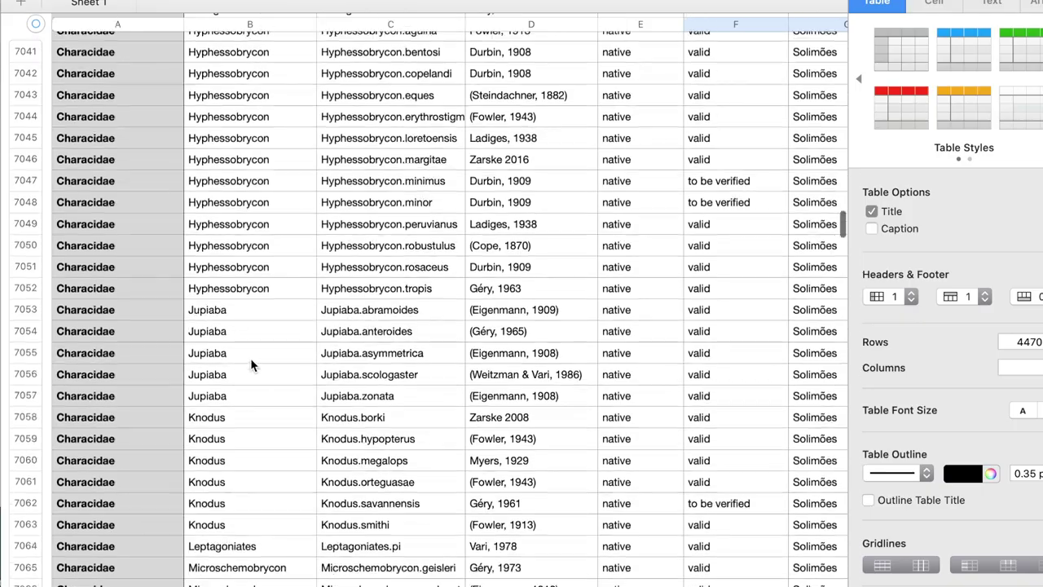
scroll(253, 366, down, 11)
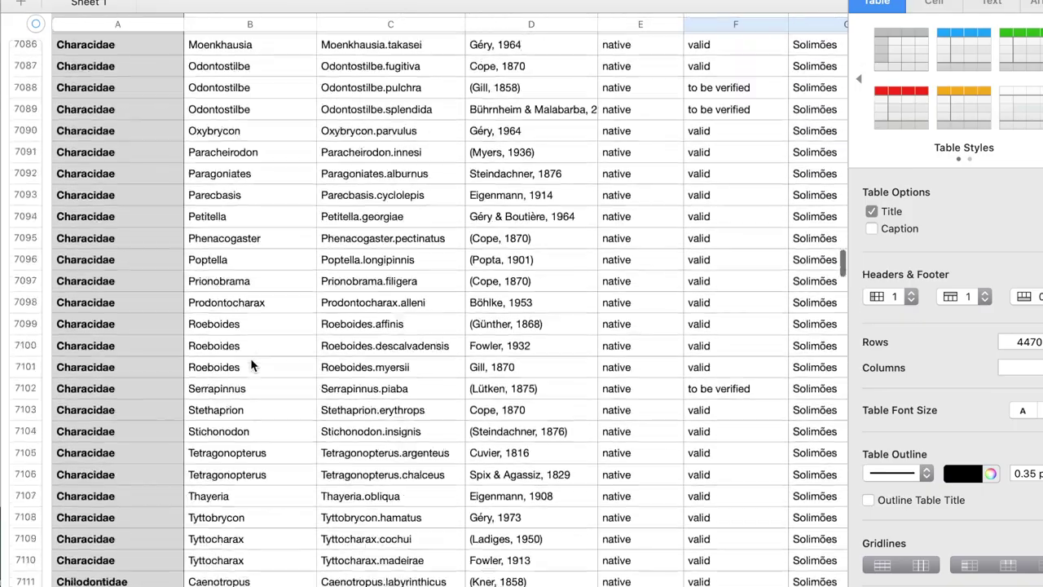
scroll(251, 365, down, 7)
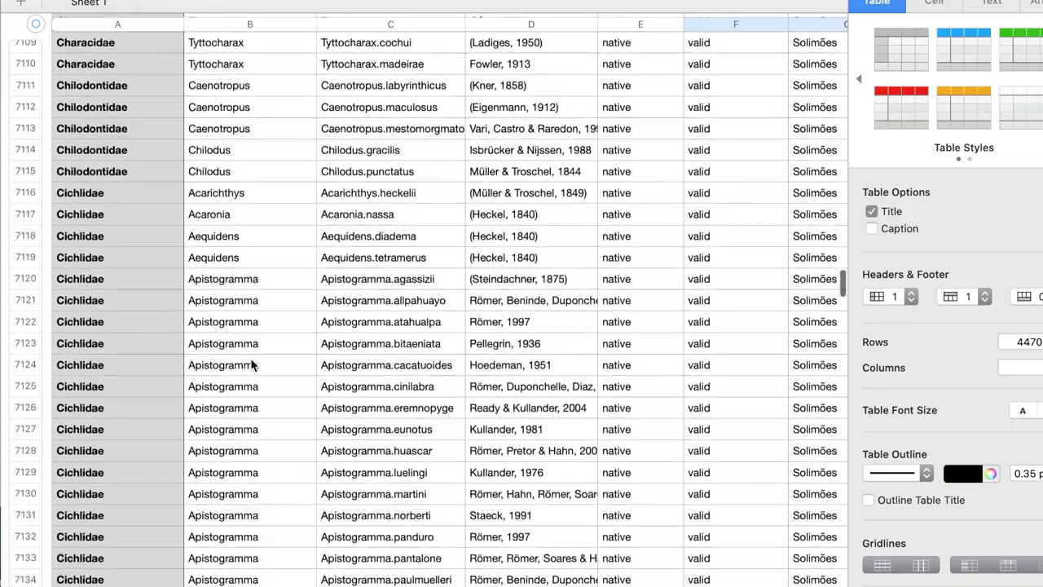
scroll(251, 365, down, 7)
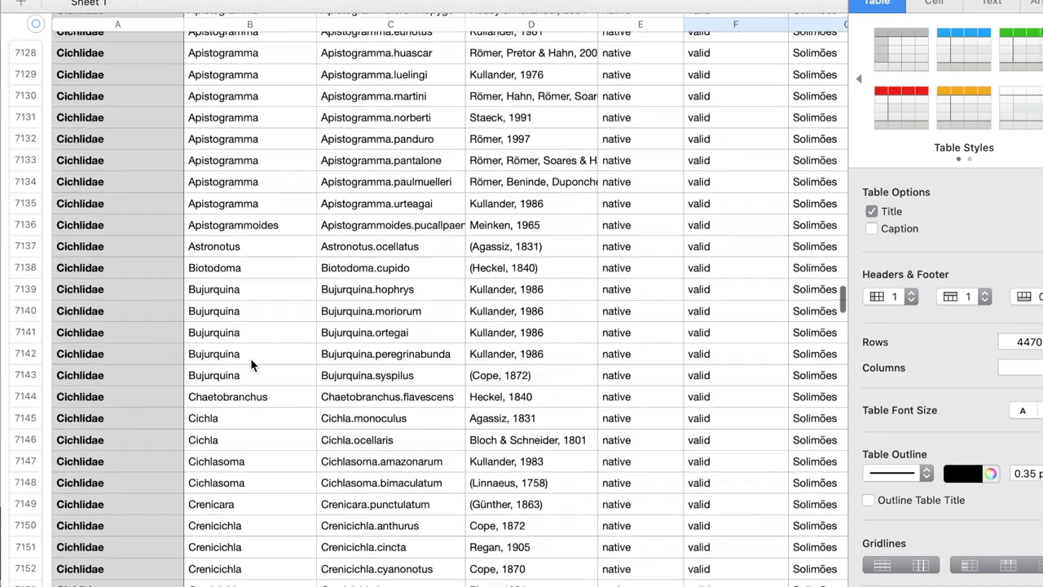
scroll(251, 361, down, 4)
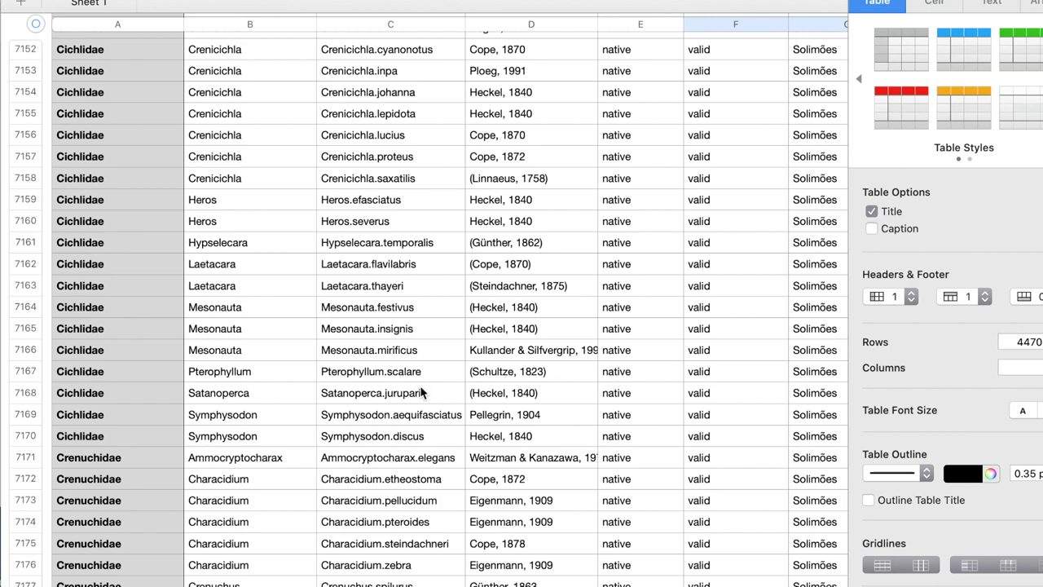
scroll(373, 396, down, 11)
scroll(371, 397, down, 20)
scroll(371, 397, down, 16)
scroll(371, 397, down, 20)
scroll(371, 396, down, 20)
scroll(371, 396, down, 16)
scroll(371, 397, down, 14)
scroll(371, 397, down, 10)
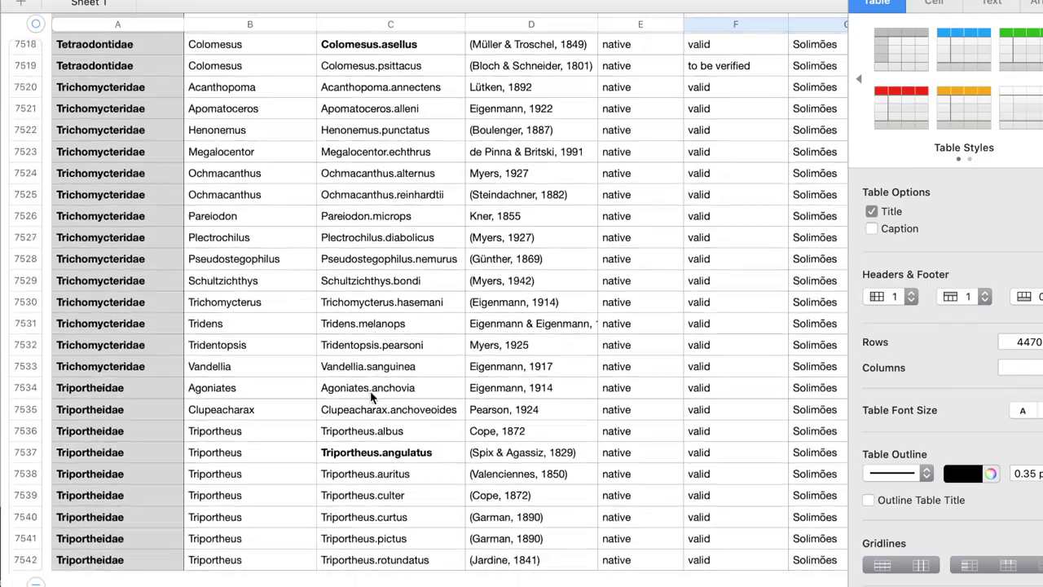
scroll(371, 396, up, 5)
scroll(371, 397, up, 20)
scroll(371, 397, up, 15)
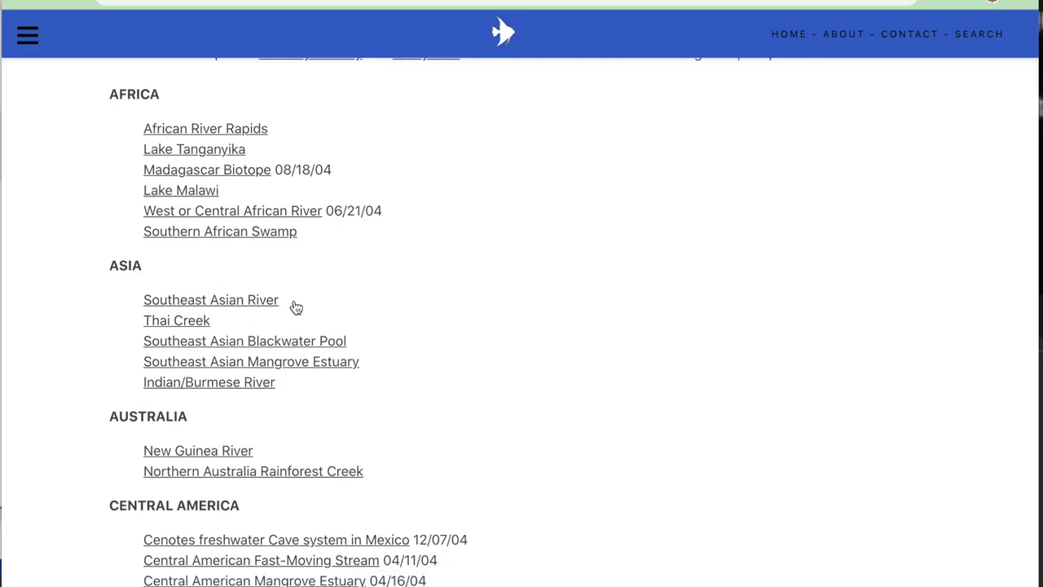
Scroll to the South American Whitewater River details: ecosystems, pH 6.8-7.1 water, tank, plants, fish.
scroll(366, 301, down, 3)
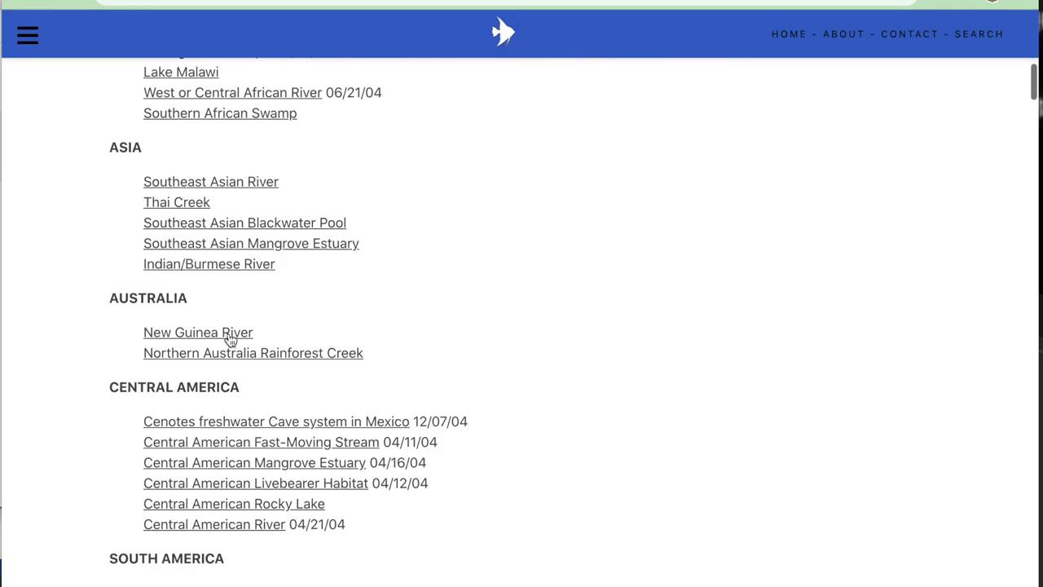
scroll(410, 340, down, 3)
scroll(410, 395, down, 3)
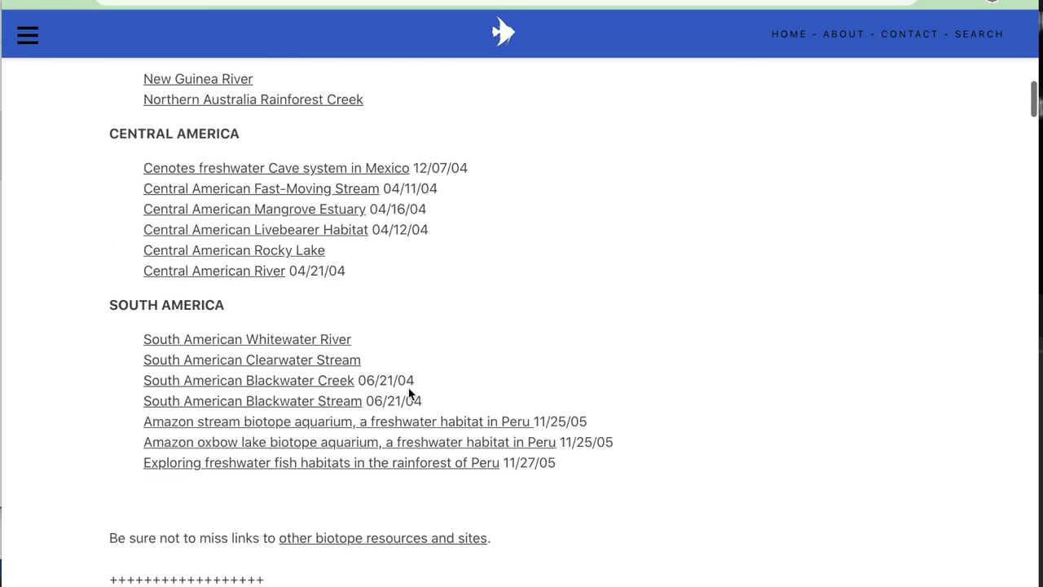
scroll(410, 395, down, 1)
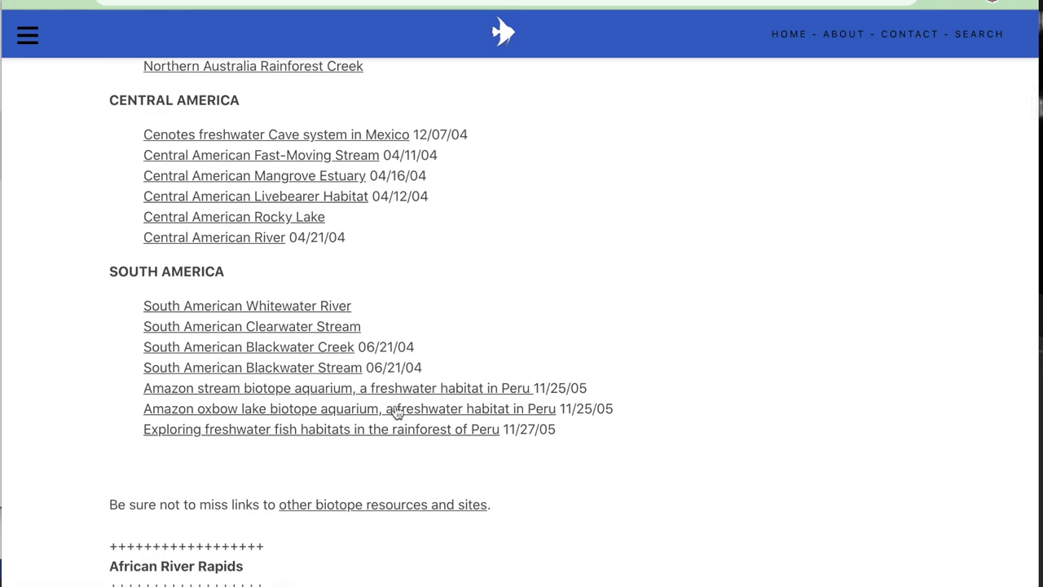
scroll(393, 411, down, 1)
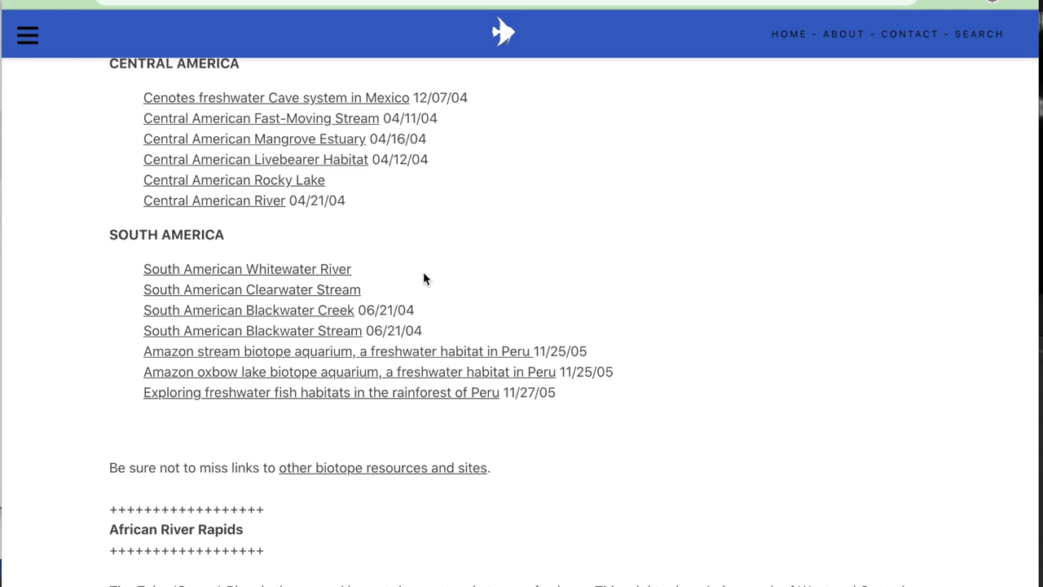
scroll(489, 309, down, 15)
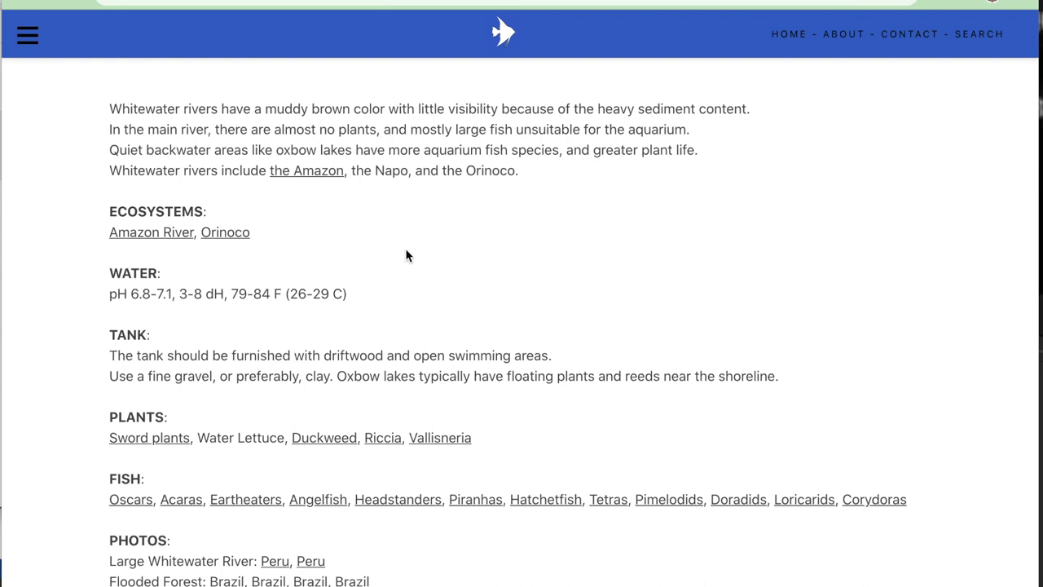
scroll(449, 220, down, 3)
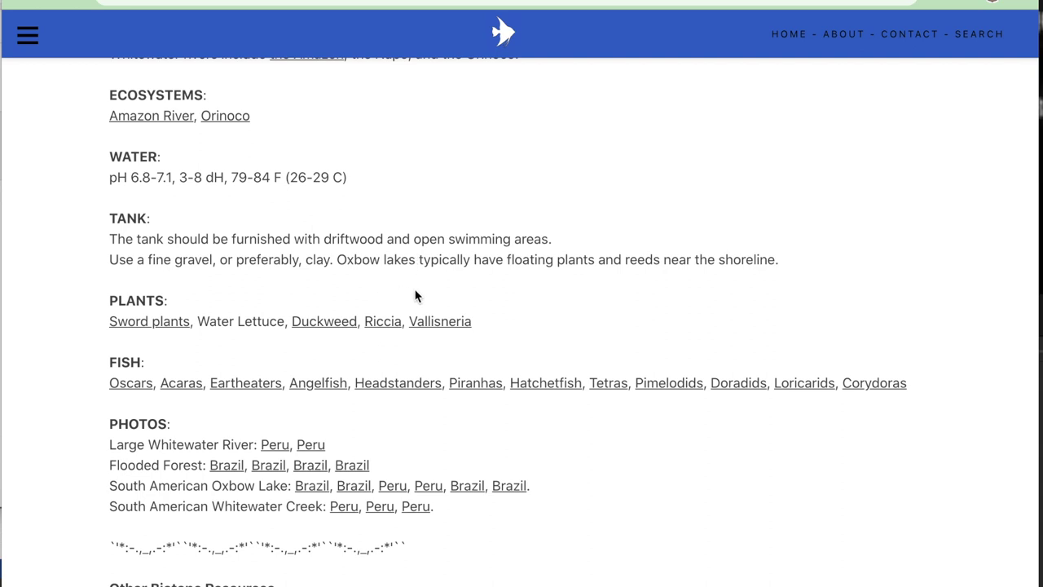
scroll(485, 323, down, 2)
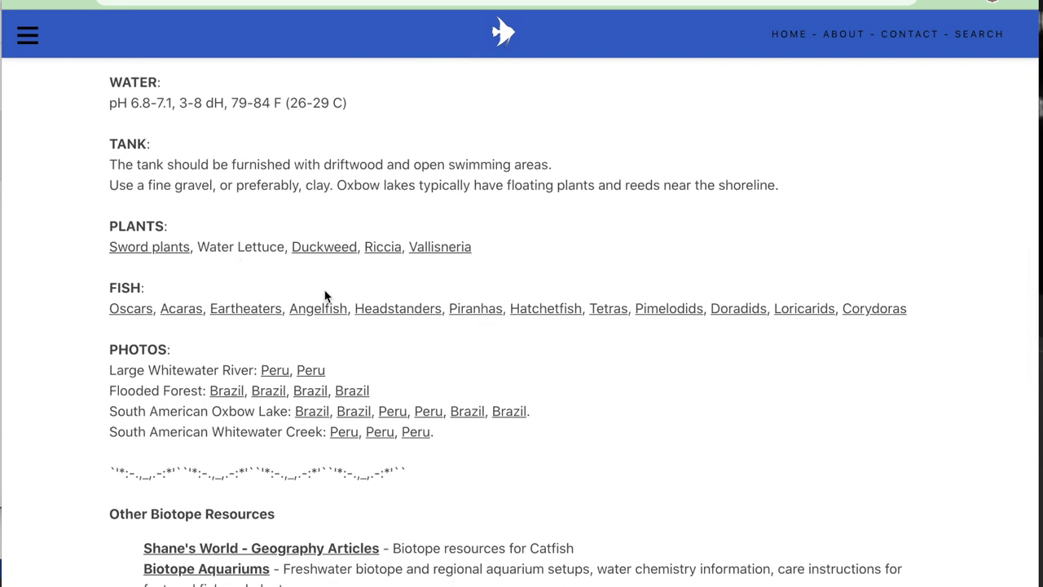
scroll(356, 343, down, 2)
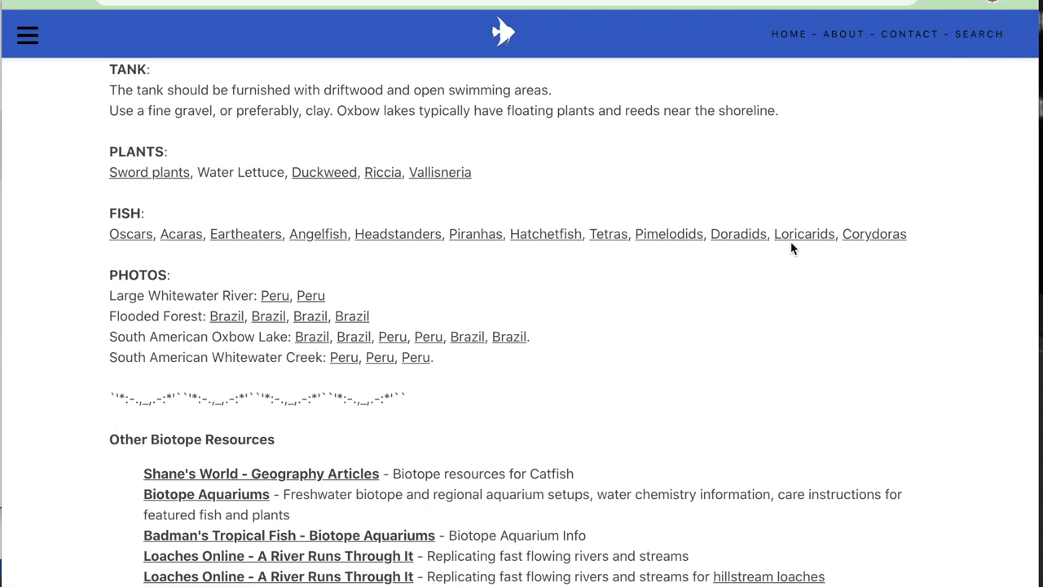
scroll(663, 298, down, 1)
scroll(407, 252, down, 1)
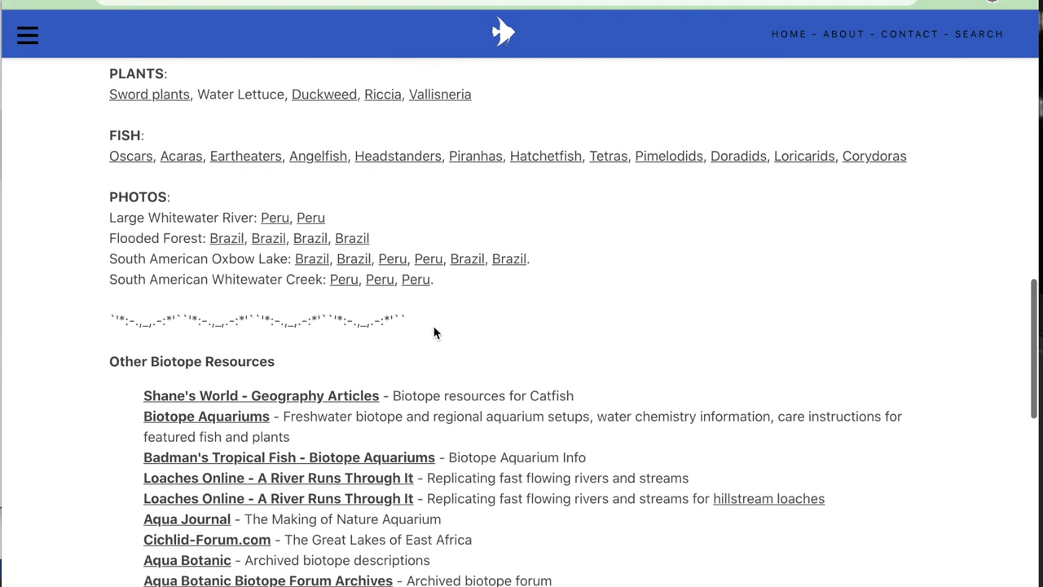
scroll(437, 264, down, 2)
scroll(436, 326, up, 3)
scroll(435, 333, up, 4)
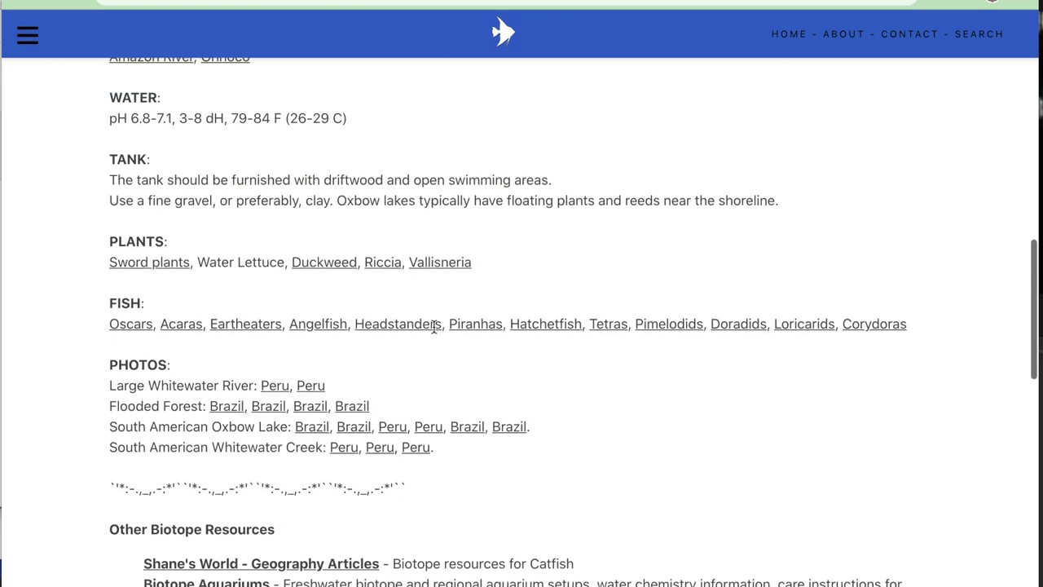
scroll(434, 332, up, 1)
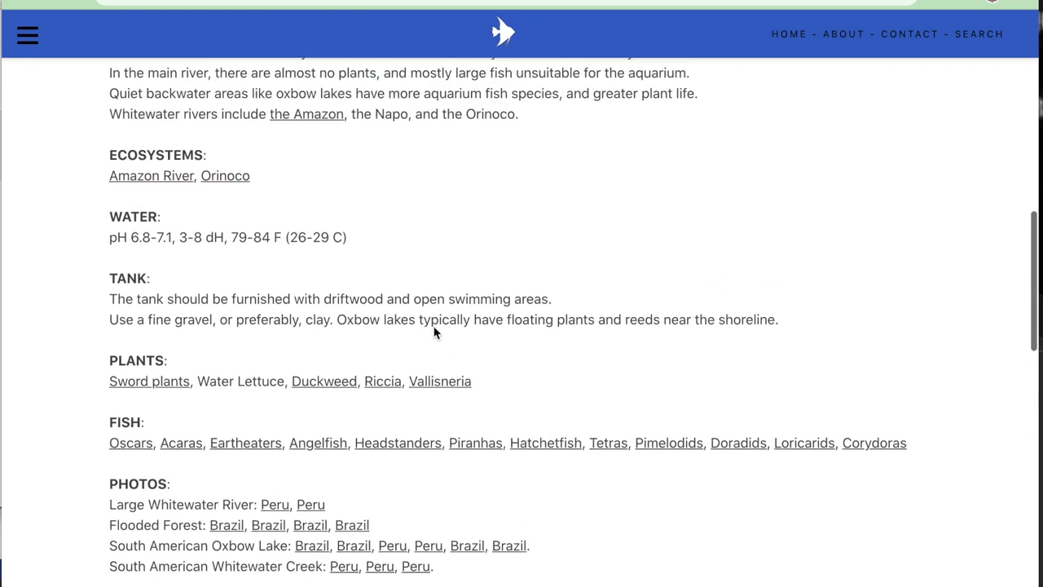
scroll(436, 331, down, 1)
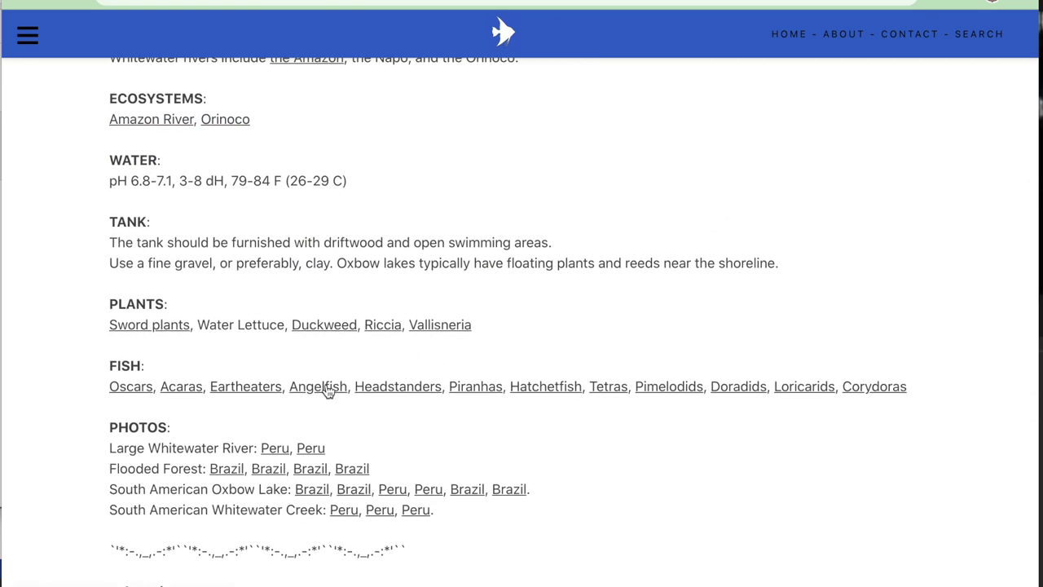
click(326, 389)
scroll(387, 333, down, 10)
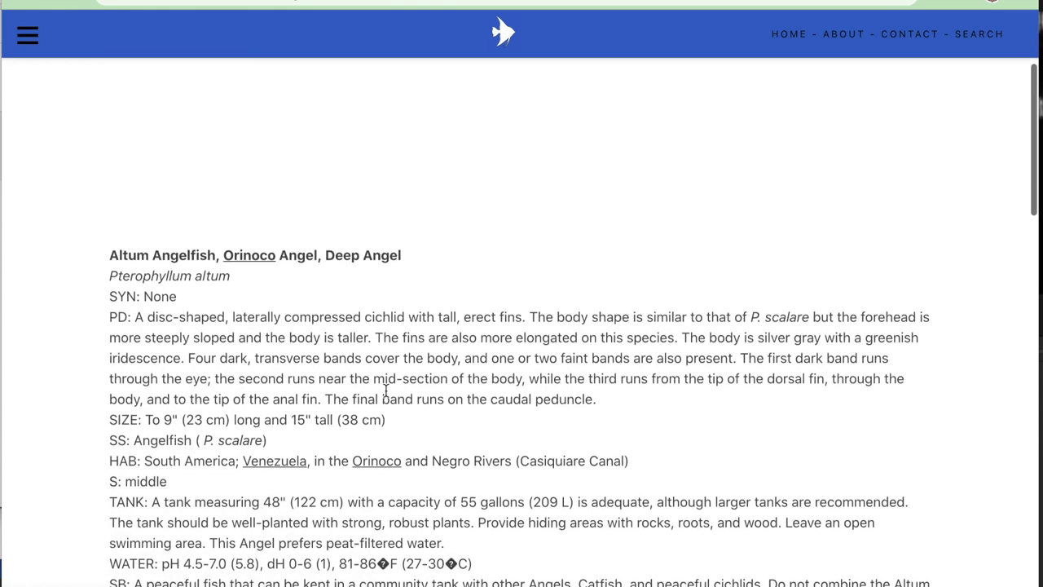
scroll(387, 392, down, 12)
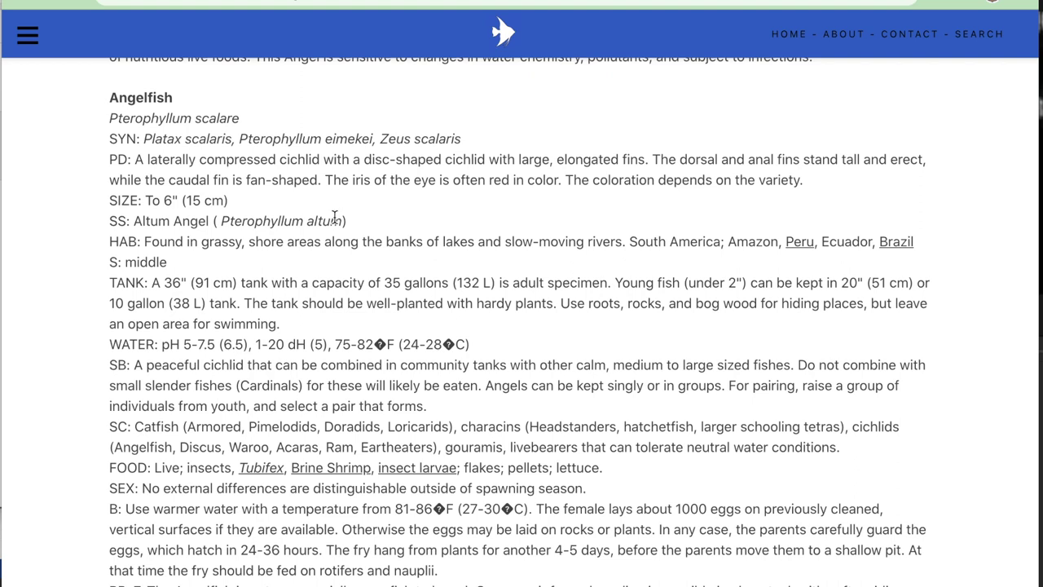
scroll(326, 318, down, 1)
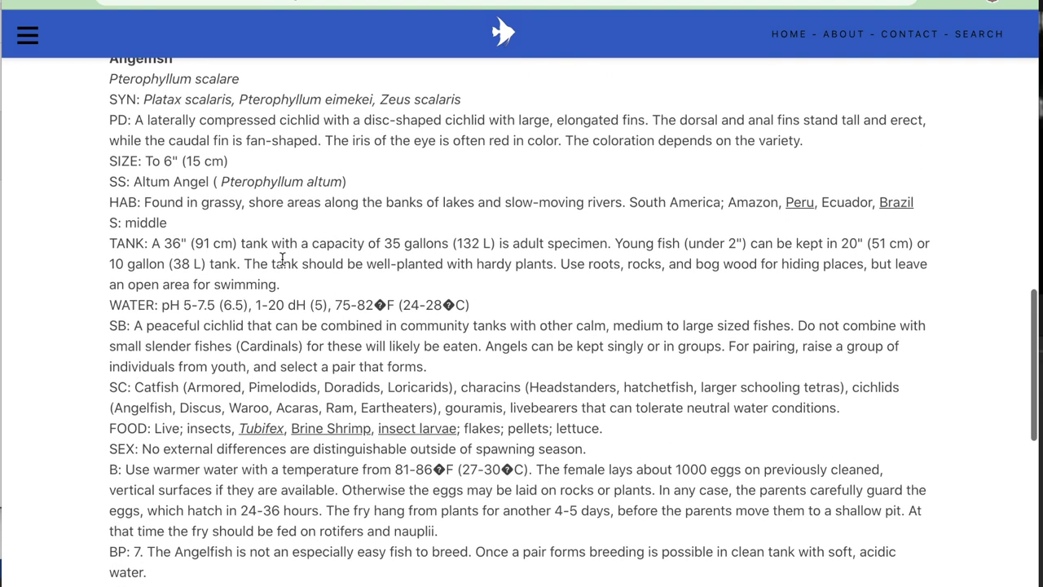
scroll(289, 269, down, 2)
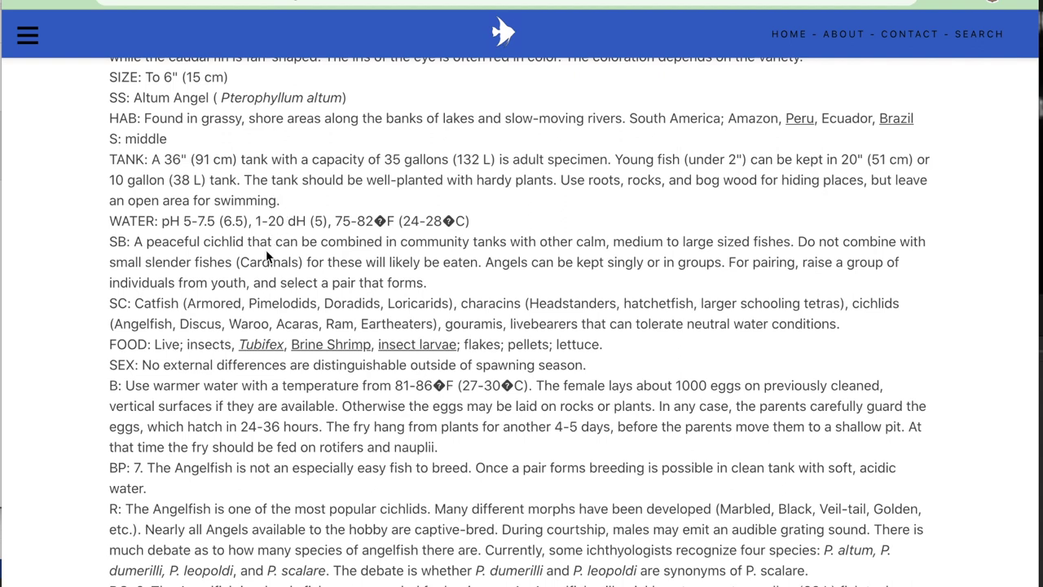
scroll(291, 299, down, 2)
scroll(291, 300, up, 2)
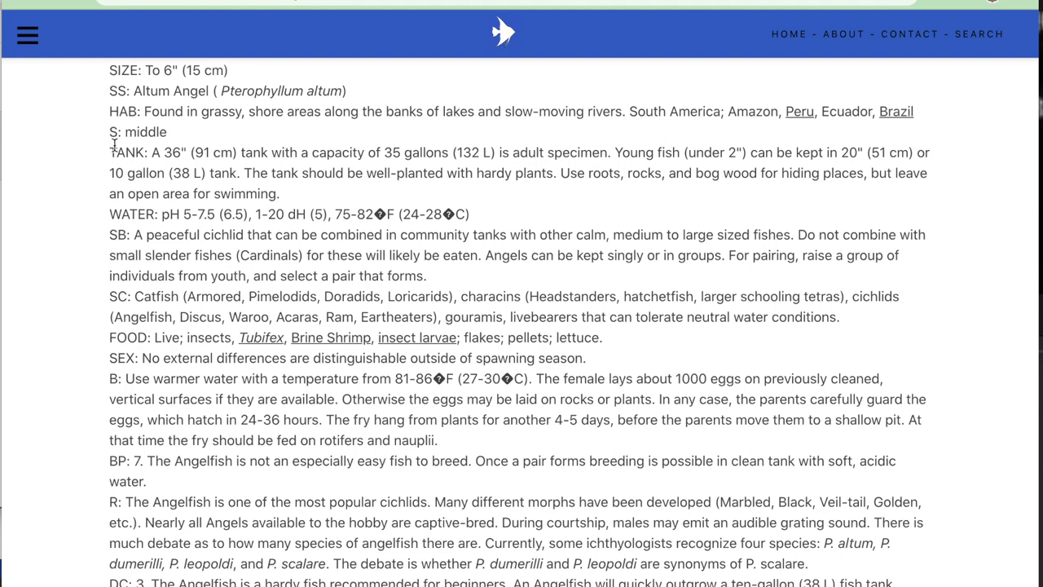
click(22, 2)
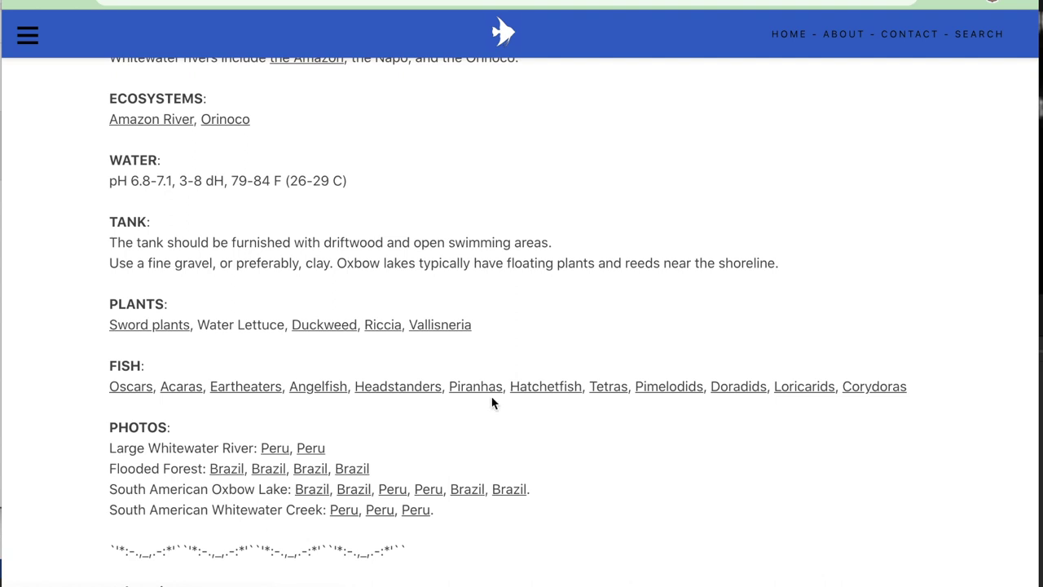
Browse the Tetra species profiles, including Black Tetra, then return to the Whitewater habitat page.
click(607, 388)
scroll(576, 368, down, 7)
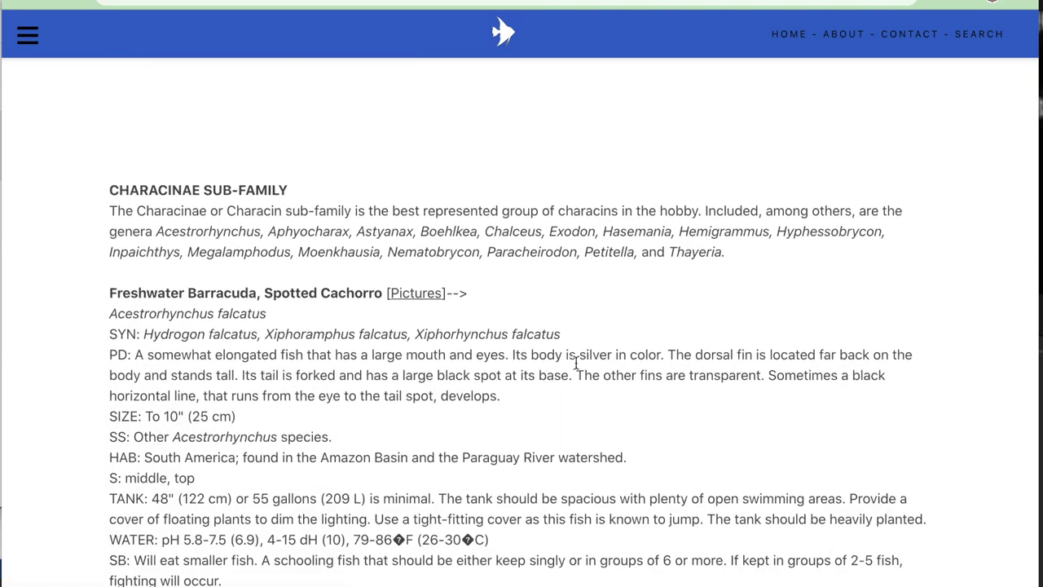
scroll(576, 369, down, 9)
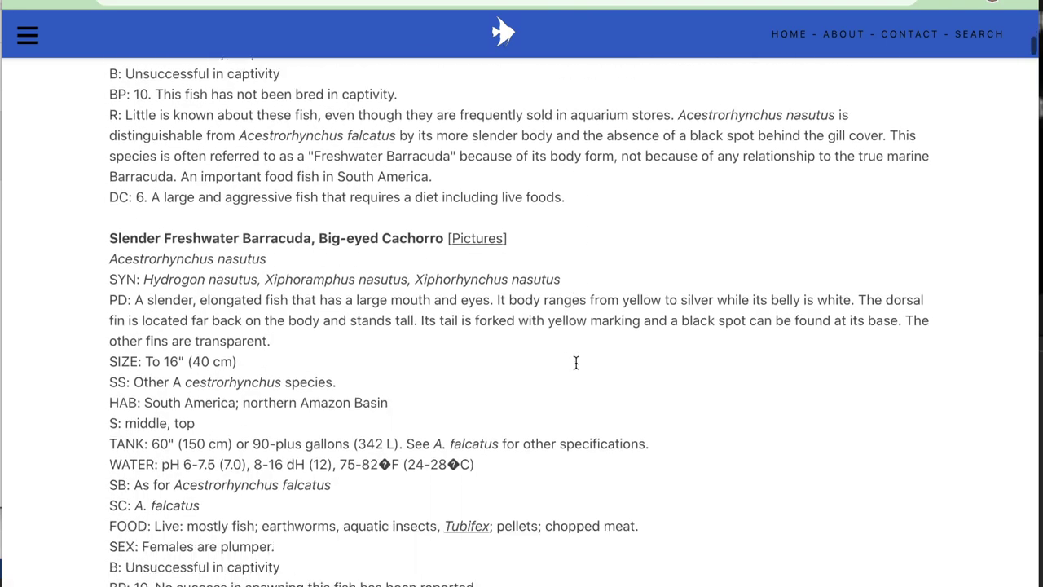
scroll(575, 362, down, 9)
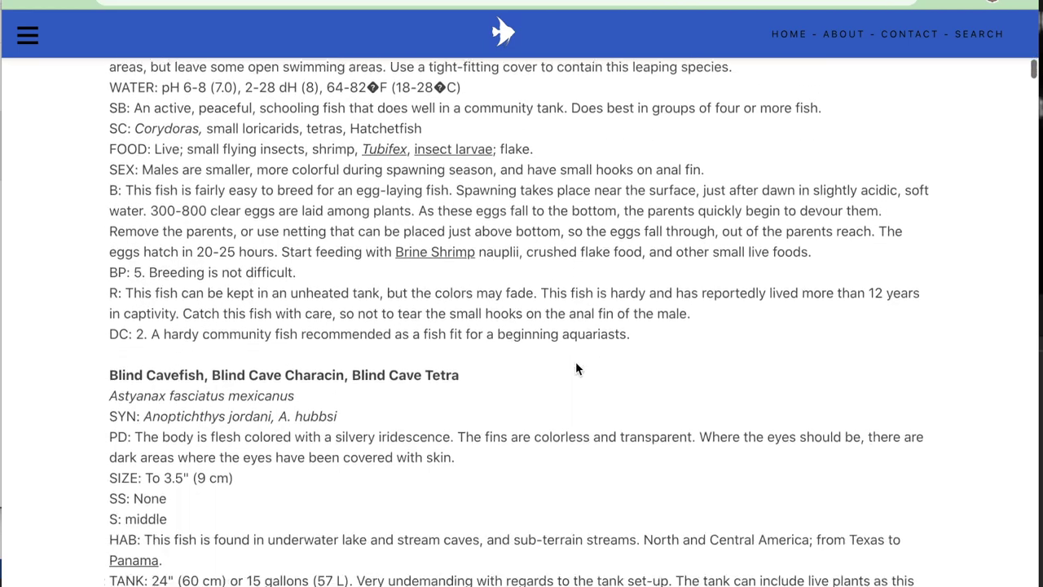
scroll(575, 366, down, 8)
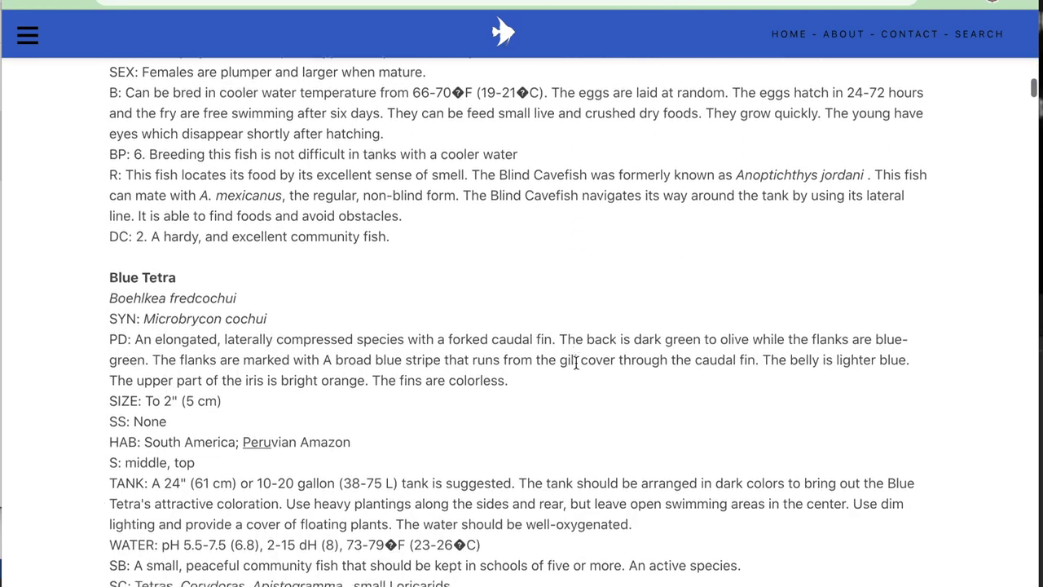
scroll(575, 363, down, 10)
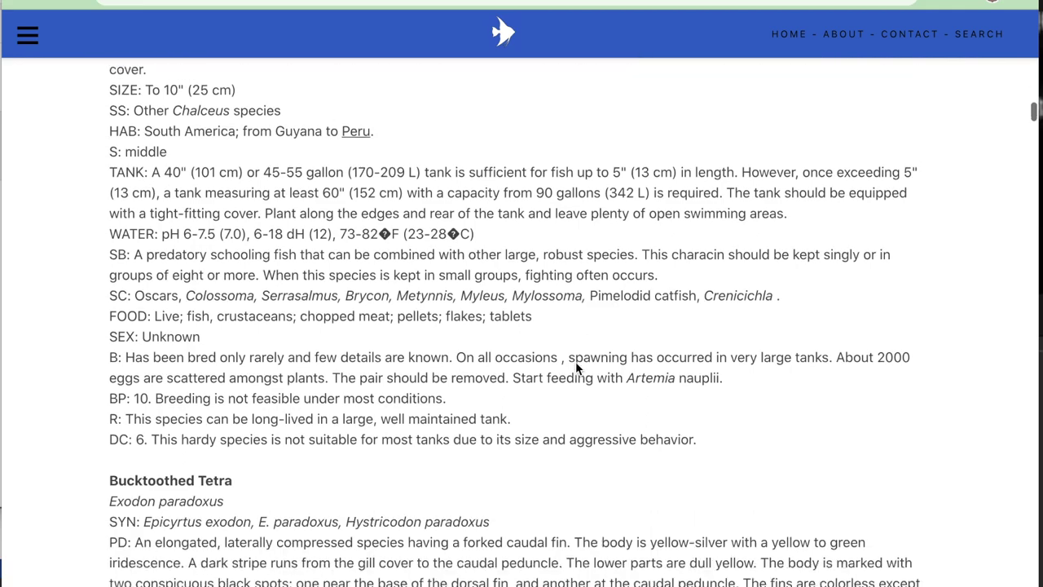
scroll(575, 363, down, 6)
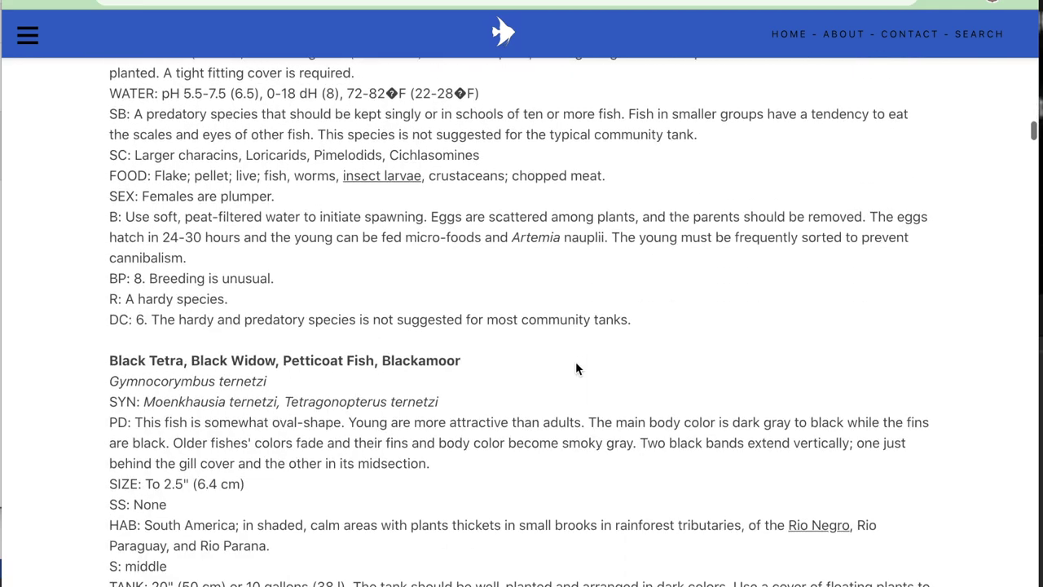
scroll(576, 368, down, 1)
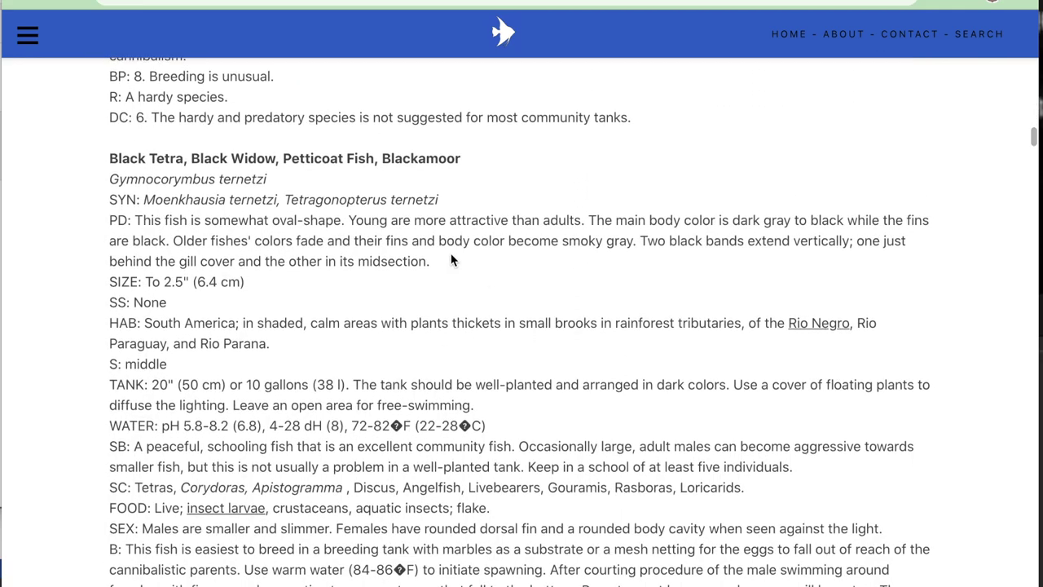
scroll(365, 264, down, 2)
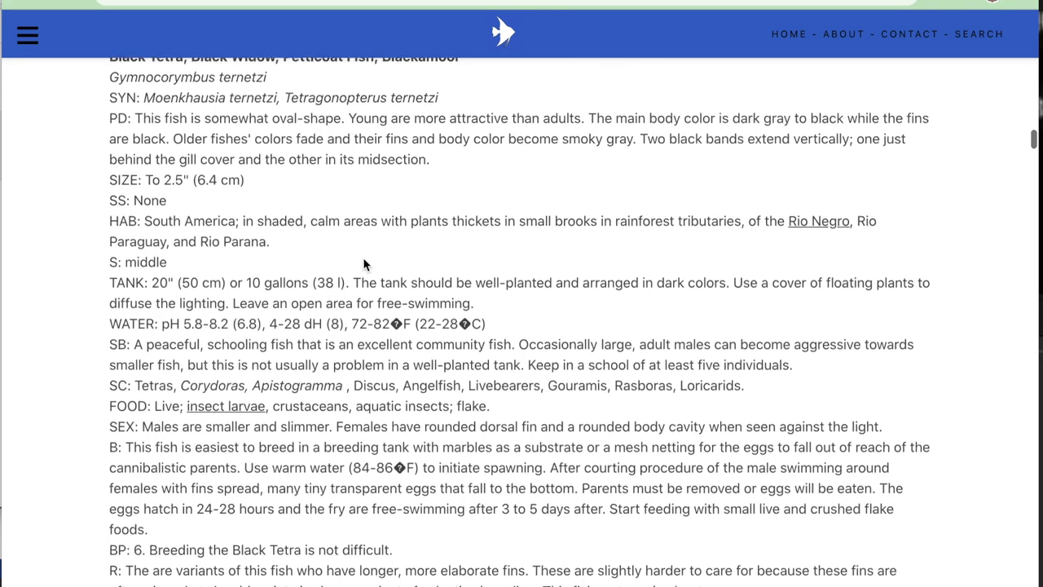
scroll(365, 264, up, 2)
scroll(364, 264, down, 1)
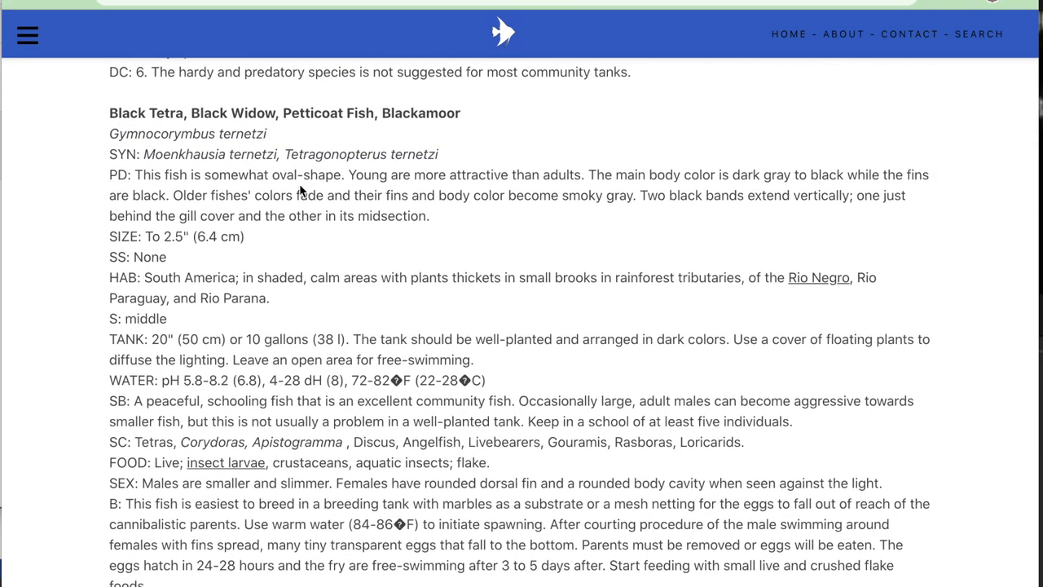
click(21, 2)
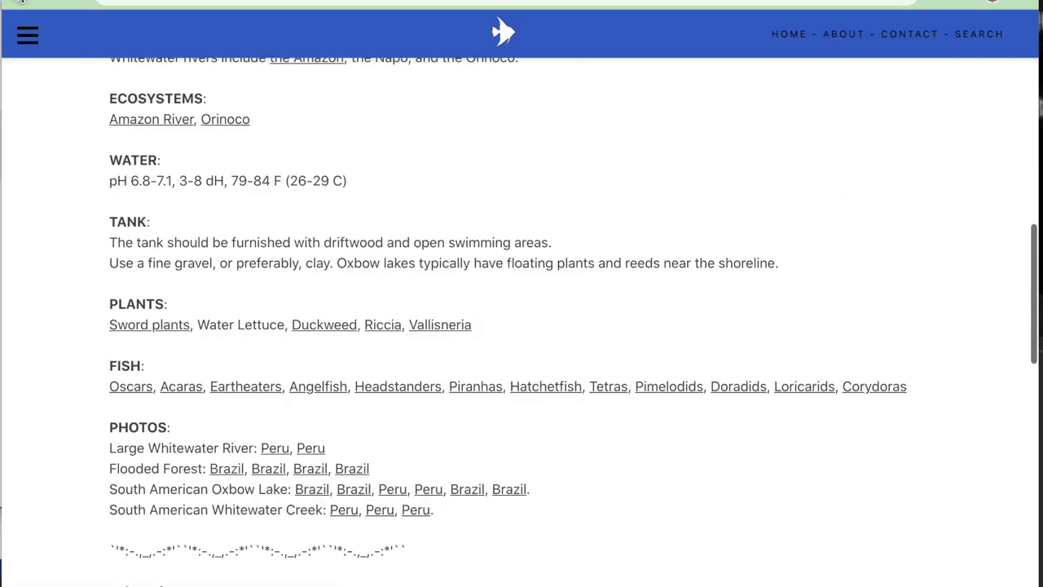
Check Mongabay's Echinodorus sword plant list, then go back to the Amazon Whitewater setup article.
click(161, 326)
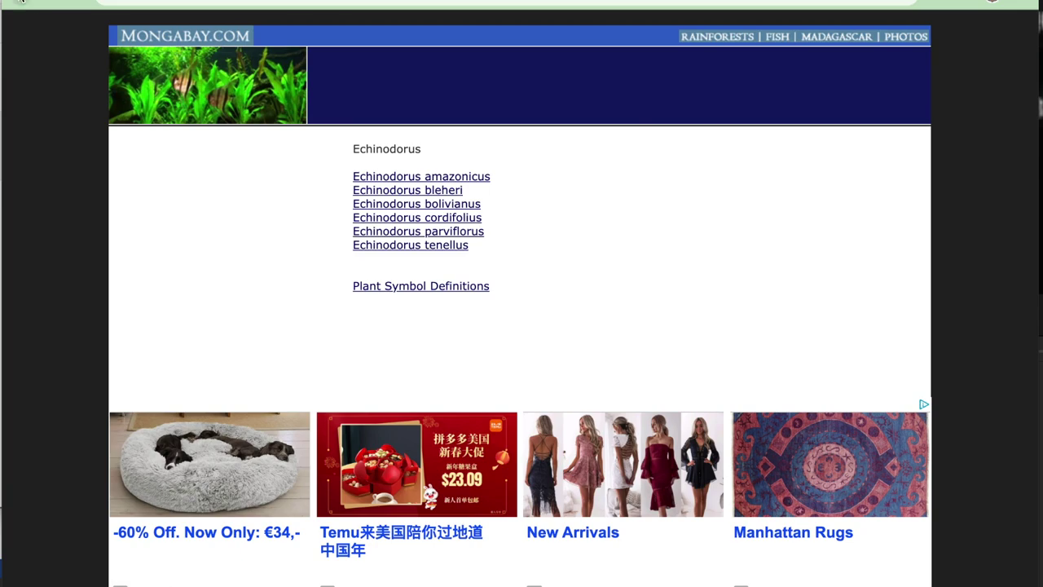
click(22, 2)
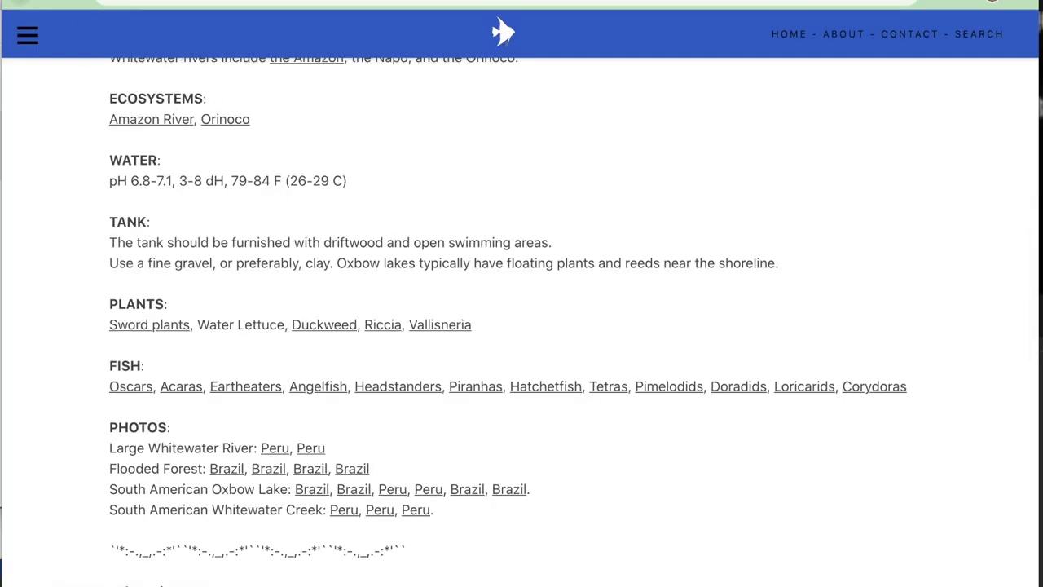
click(22, 2)
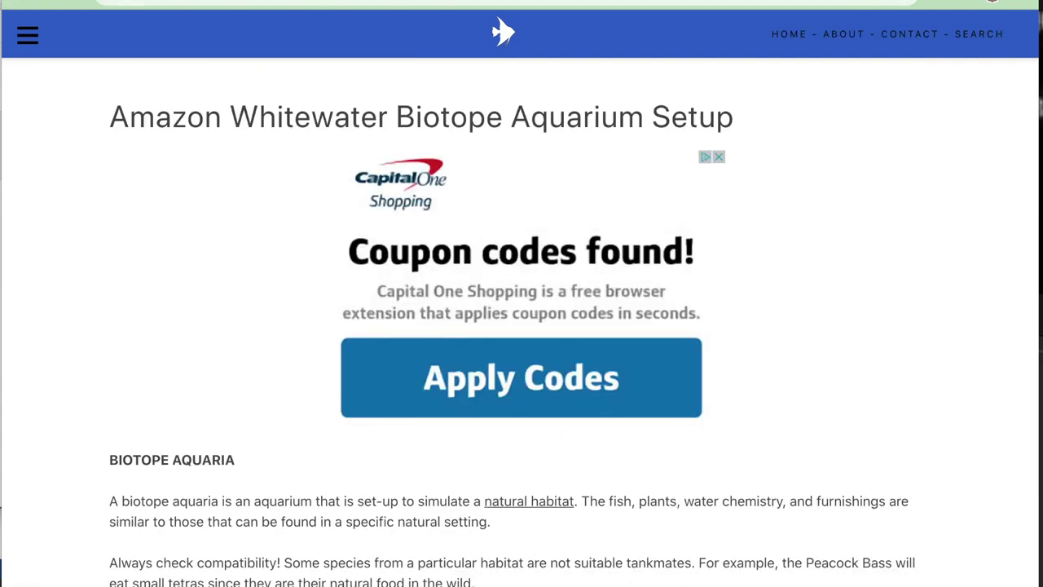
Go back to the Biotope Aquarium home page and skim its articles below the 2020 contest banner.
click(16, 2)
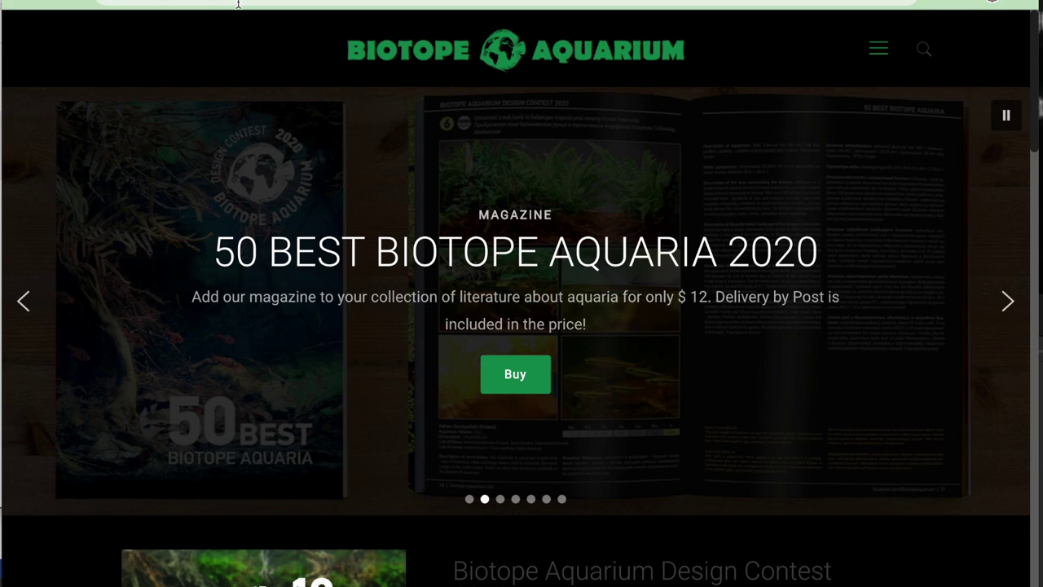
scroll(475, 288, down, 5)
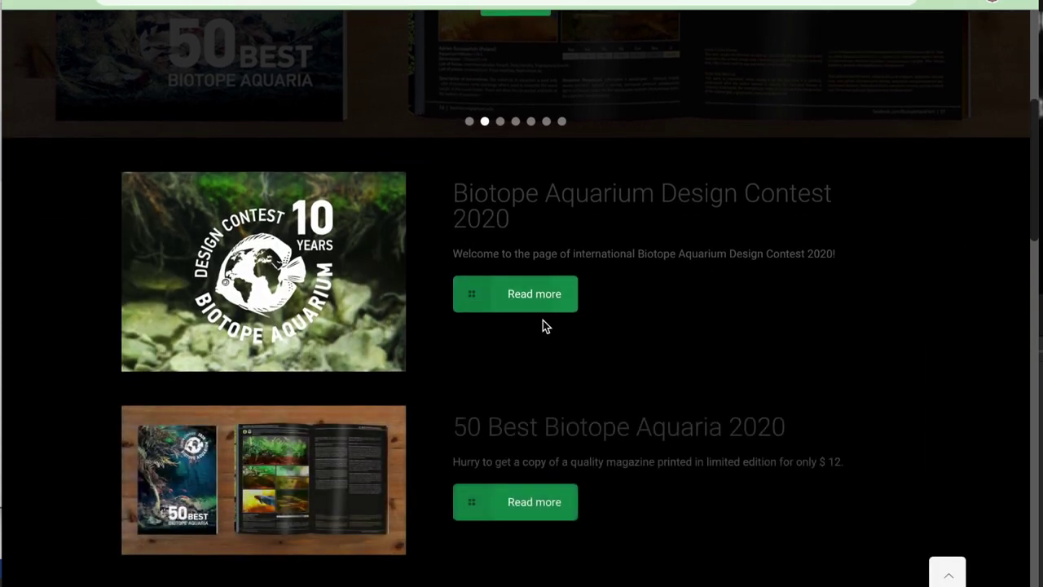
scroll(593, 351, down, 5)
scroll(594, 355, down, 6)
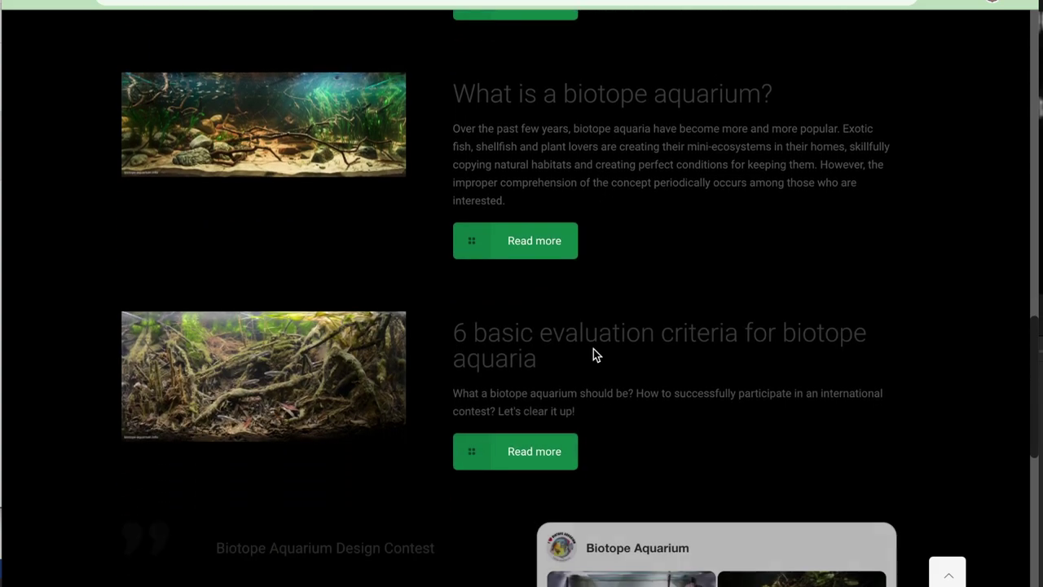
scroll(630, 235, up, 15)
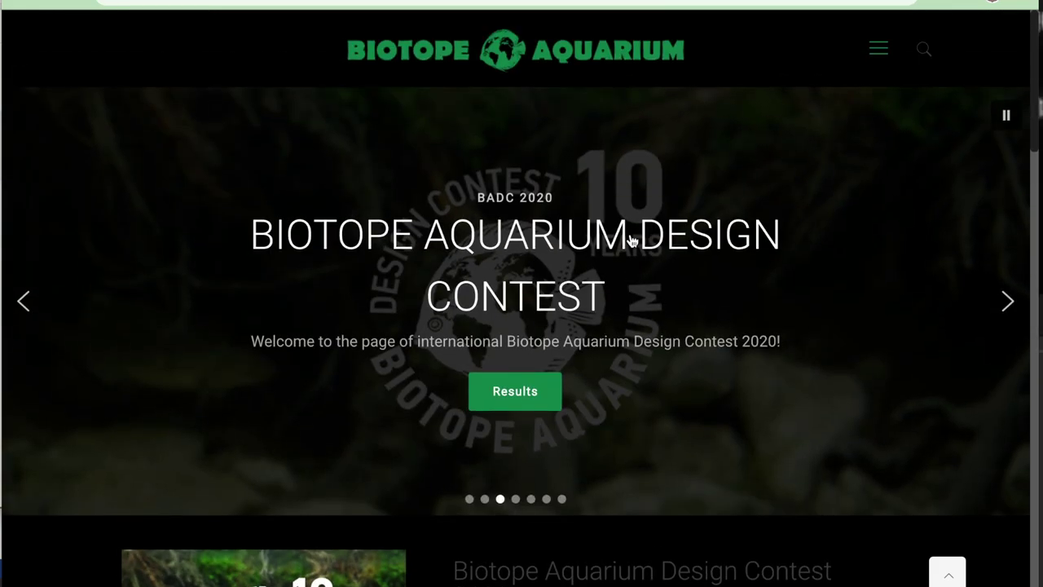
Open the Videos page from the site menu, showing continents with Aquaria and country links.
click(880, 51)
click(781, 106)
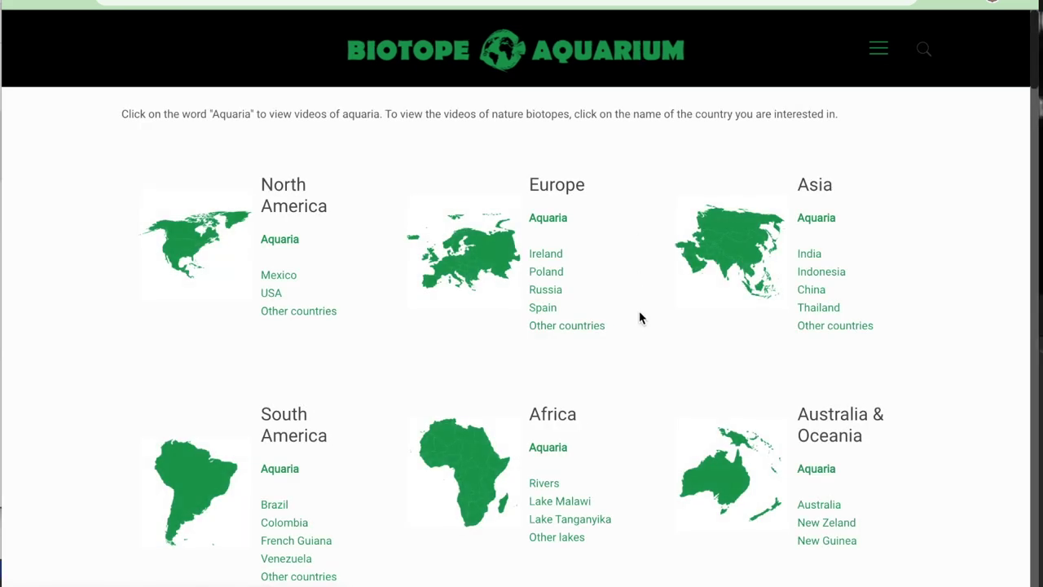
scroll(639, 318, down, 3)
scroll(639, 318, up, 3)
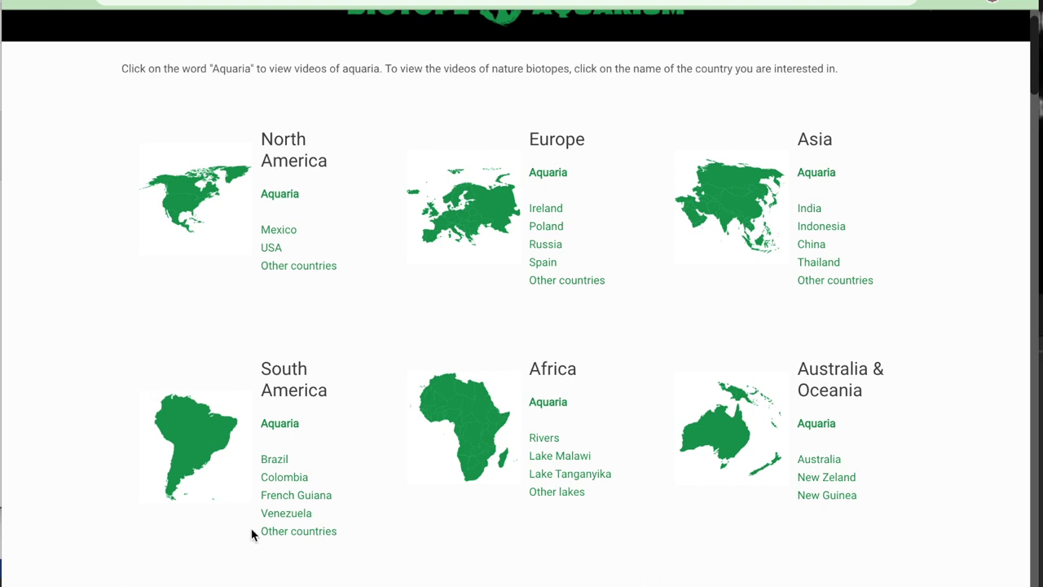
click(293, 531)
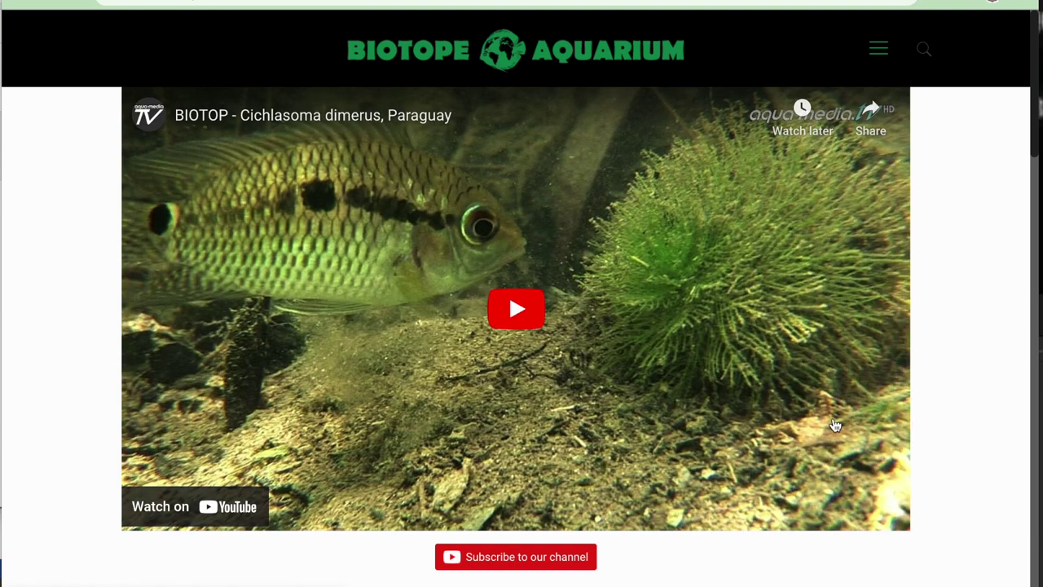
scroll(941, 420, down, 1)
scroll(940, 420, down, 6)
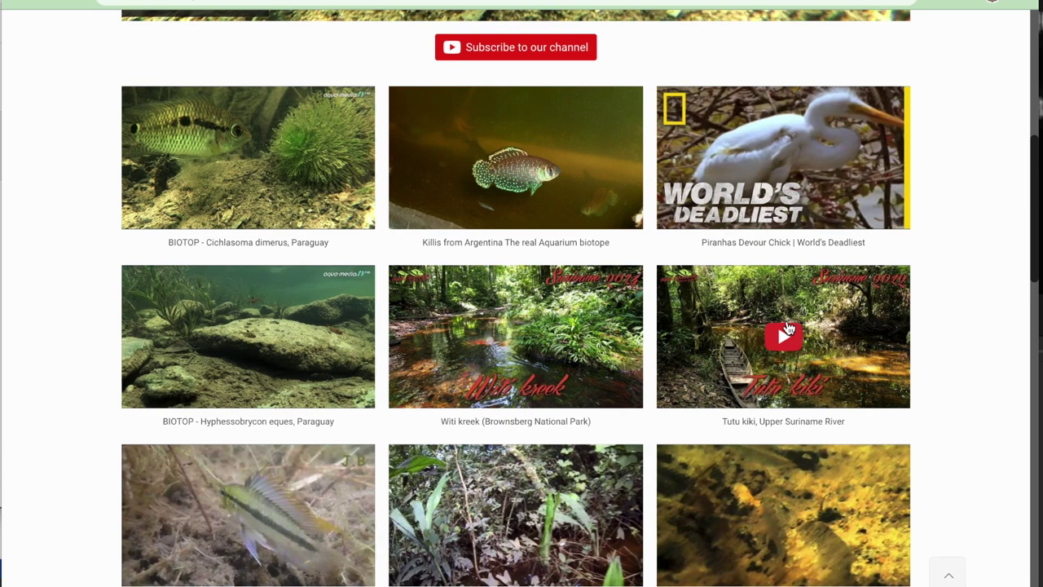
scroll(587, 441, down, 2)
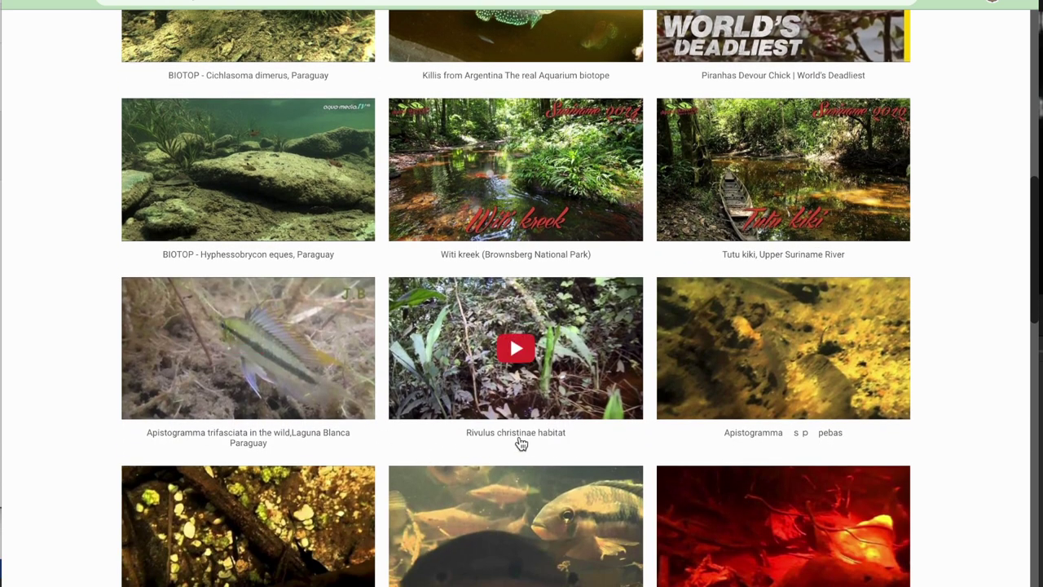
scroll(636, 449, down, 2)
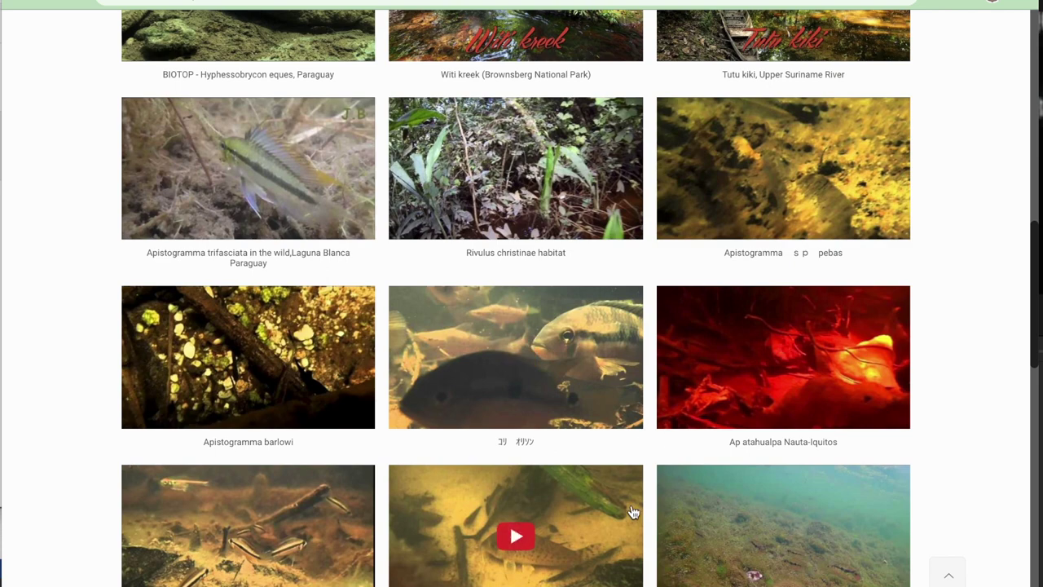
scroll(638, 452, down, 2)
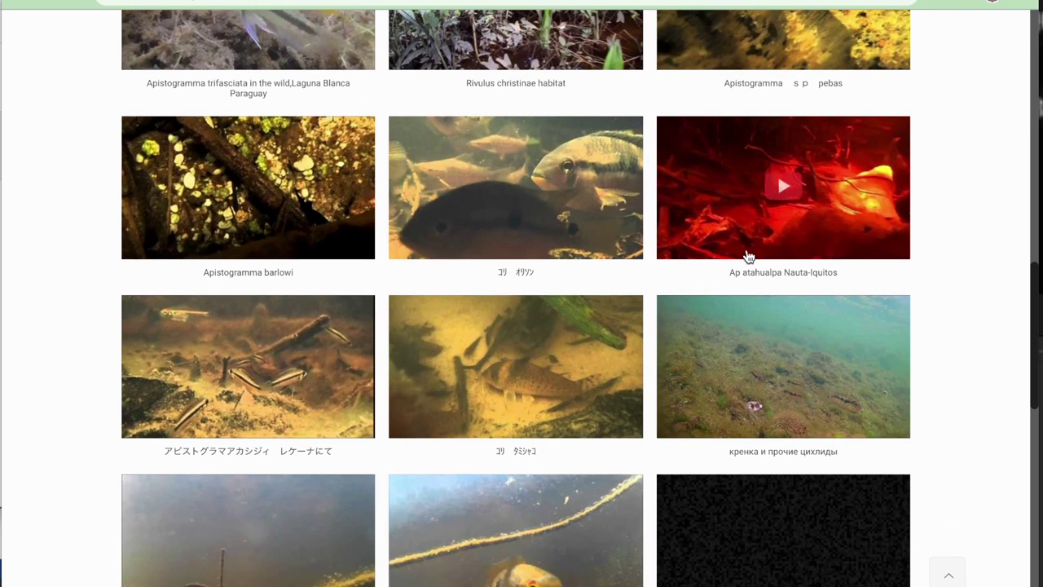
scroll(648, 446, down, 1)
scroll(648, 446, down, 5)
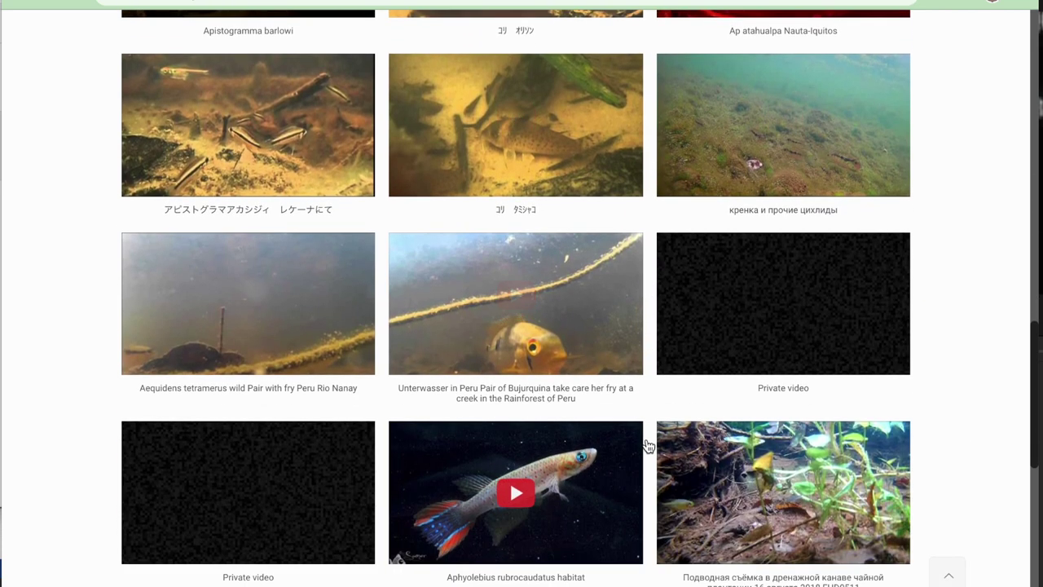
scroll(648, 445, down, 3)
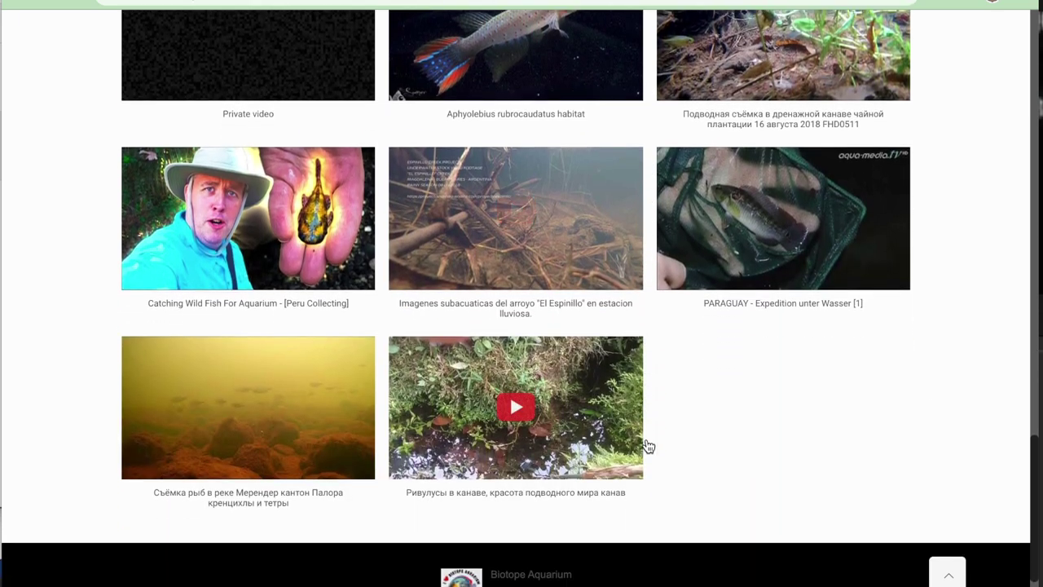
scroll(648, 446, up, 6)
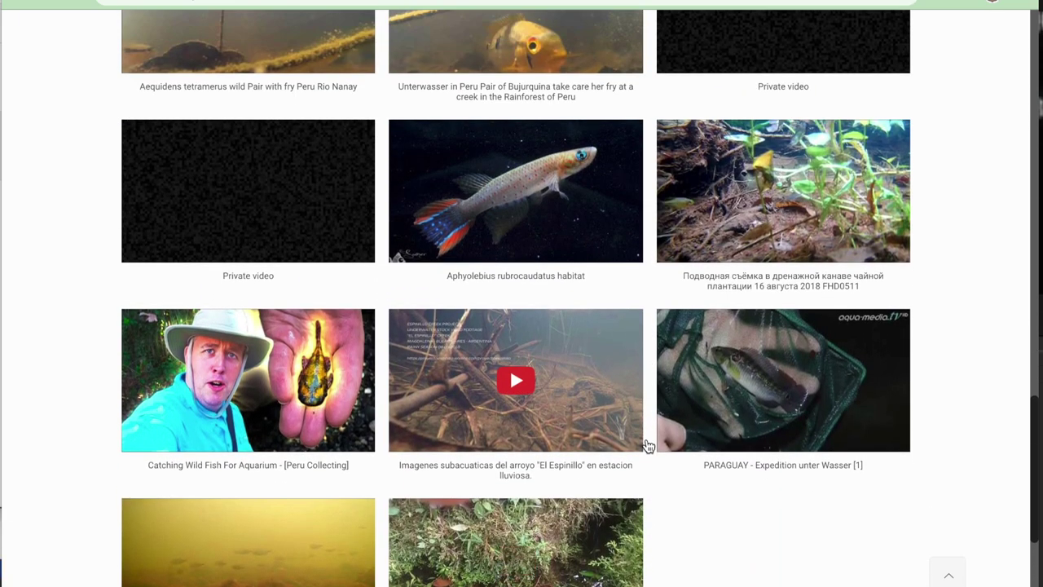
scroll(648, 446, up, 6)
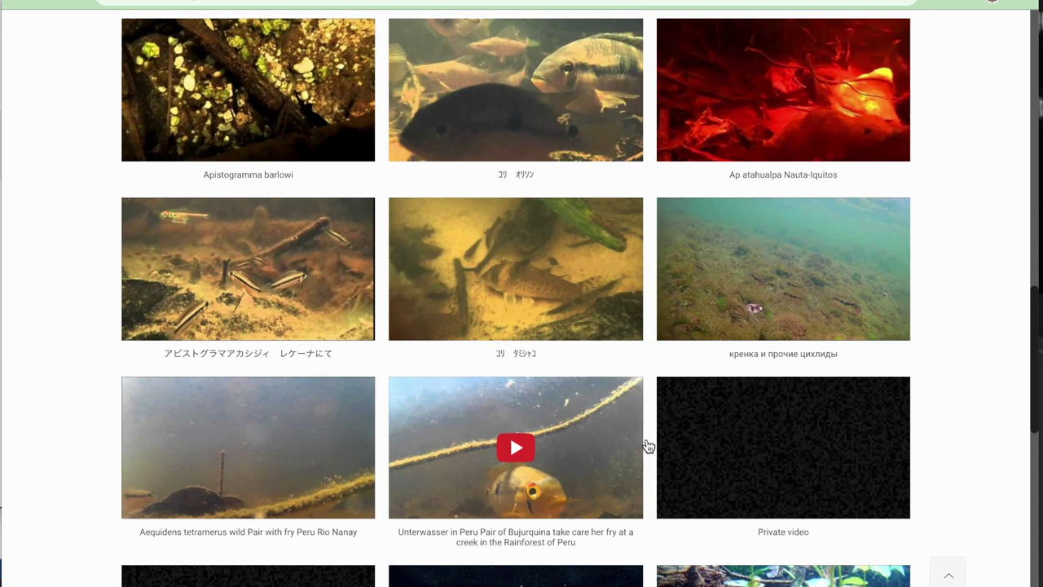
scroll(579, 330, up, 9)
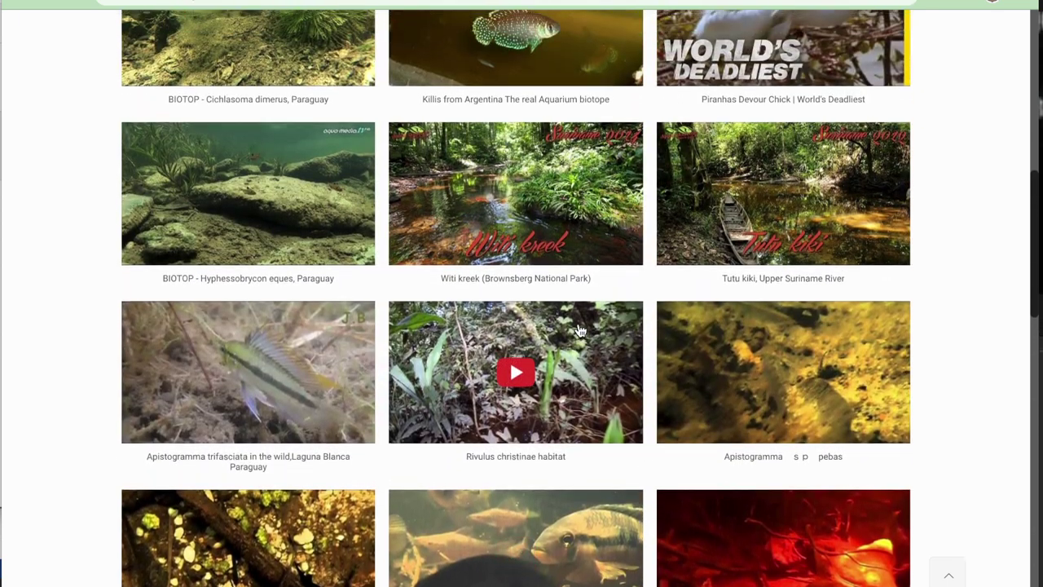
scroll(578, 330, up, 1)
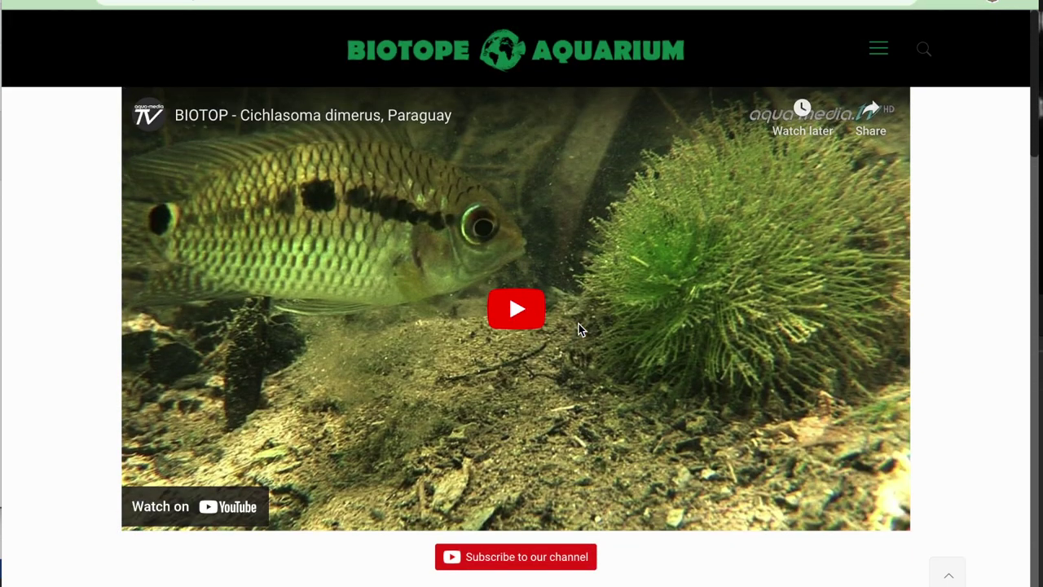
click(18, 3)
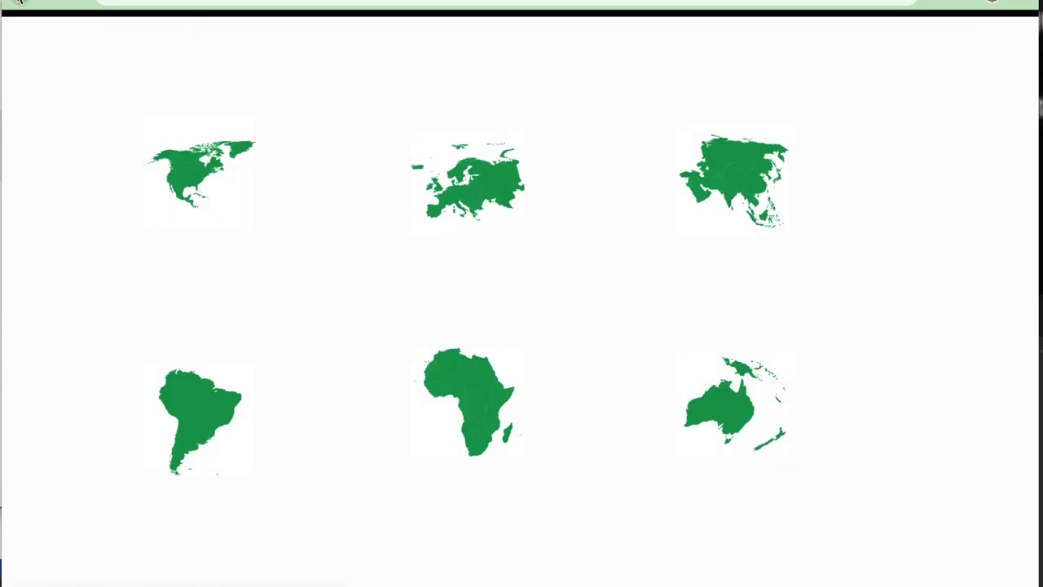